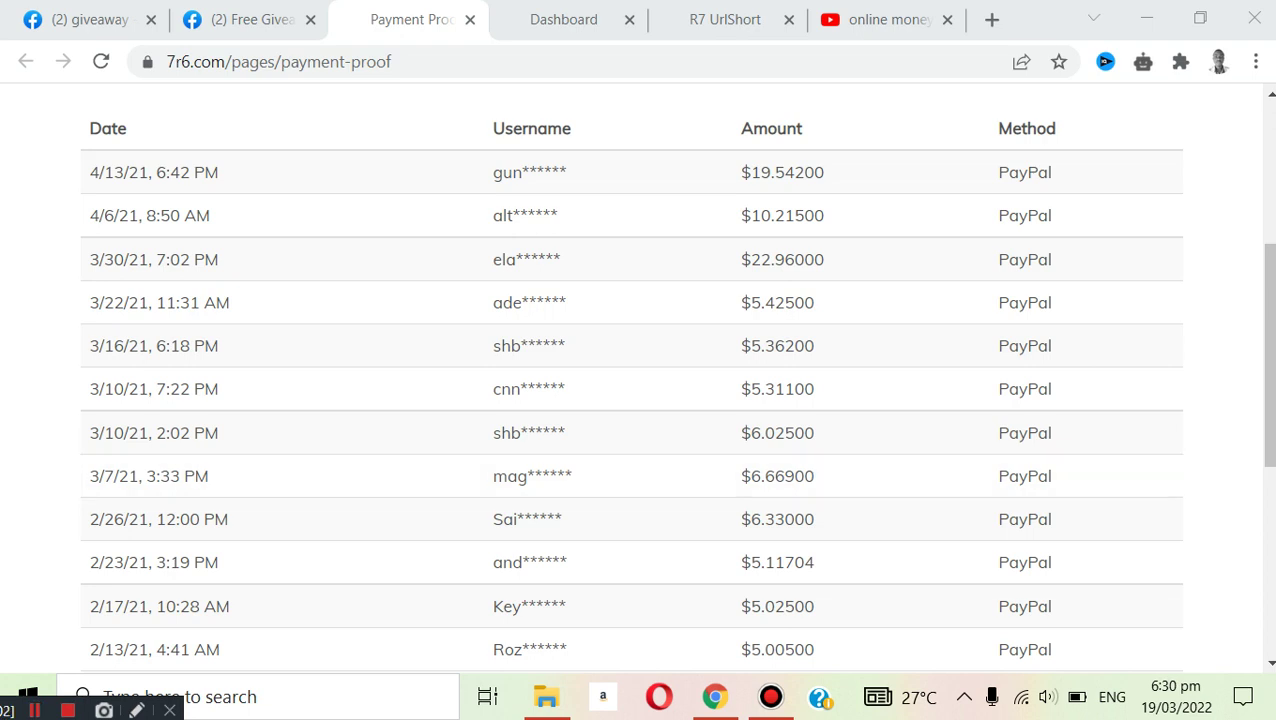
Scroll through R7 UrlShort's payment-proof table of dated PayPal payouts
scroll(1268, 380, "down", 1)
mouse_move(1268, 400)
left_mouse_down()
mouse_move(1268, 341)
mouse_move(1268, 358)
left_mouse_up()
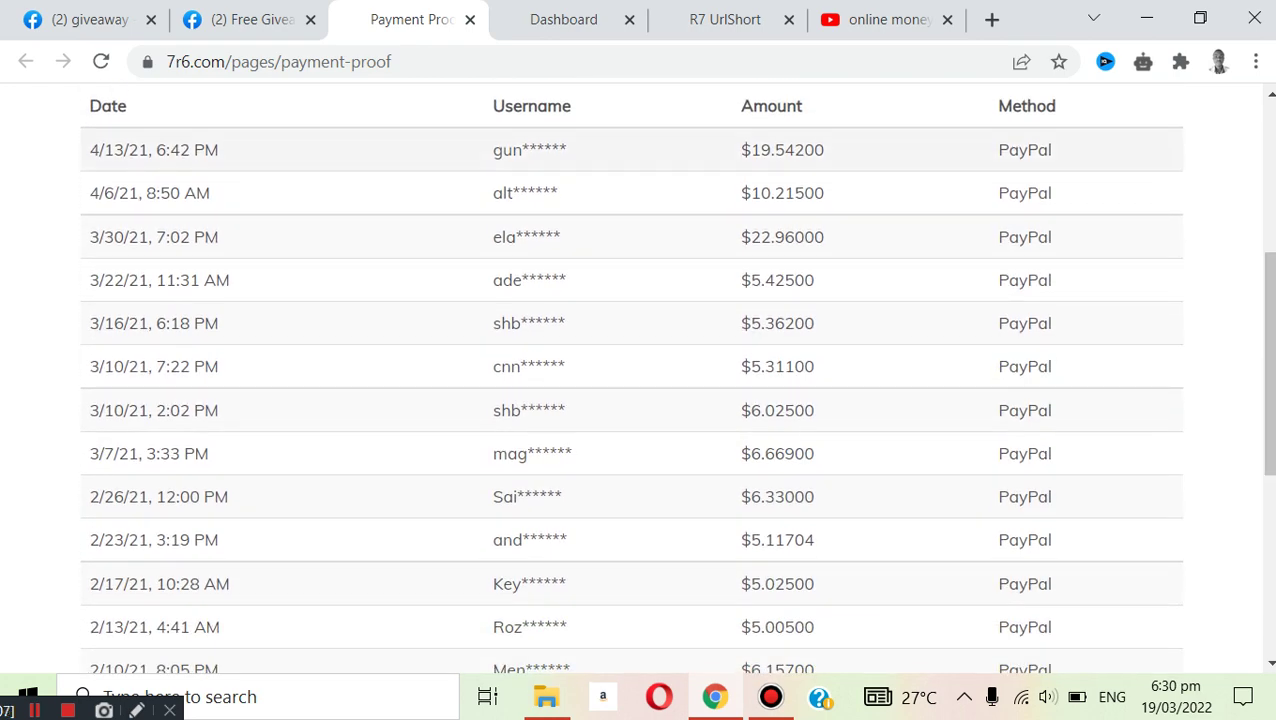
scroll(1268, 360, "down", 2)
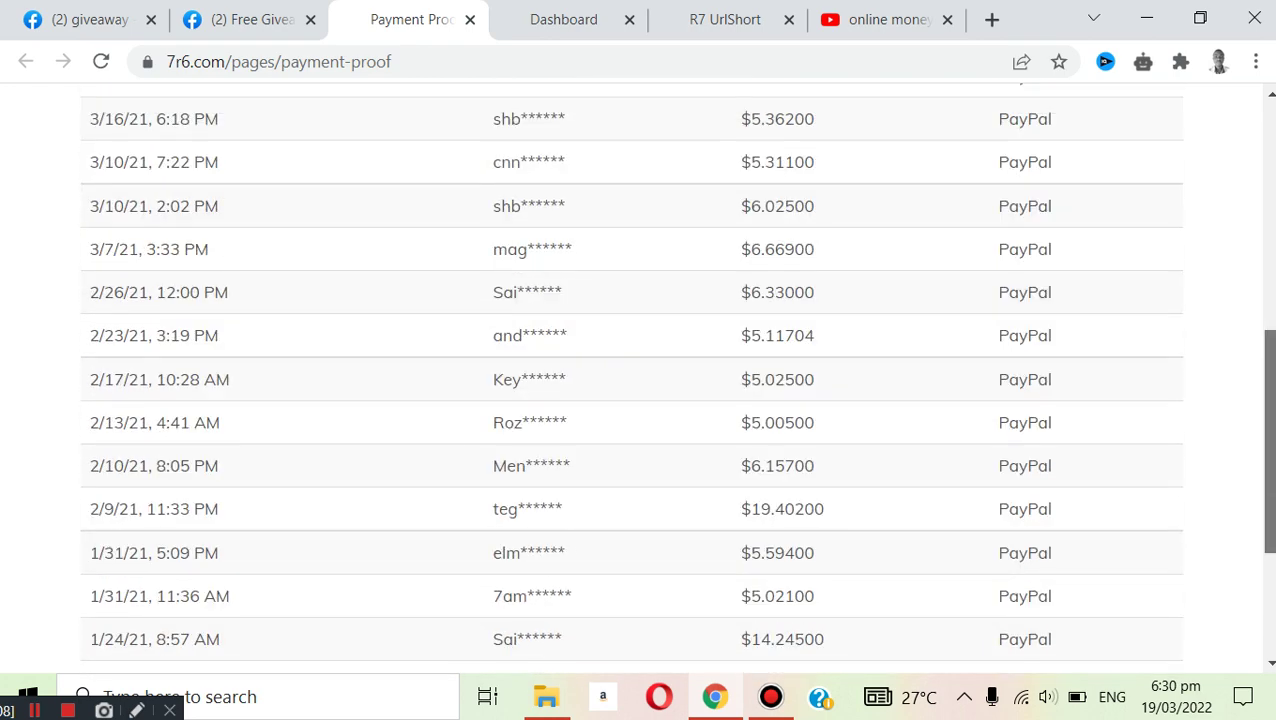
scroll(1268, 360, "down", 3)
scroll(1268, 360, "up", 5)
scroll(1268, 360, "up", 1)
scroll(1268, 360, "down", 2)
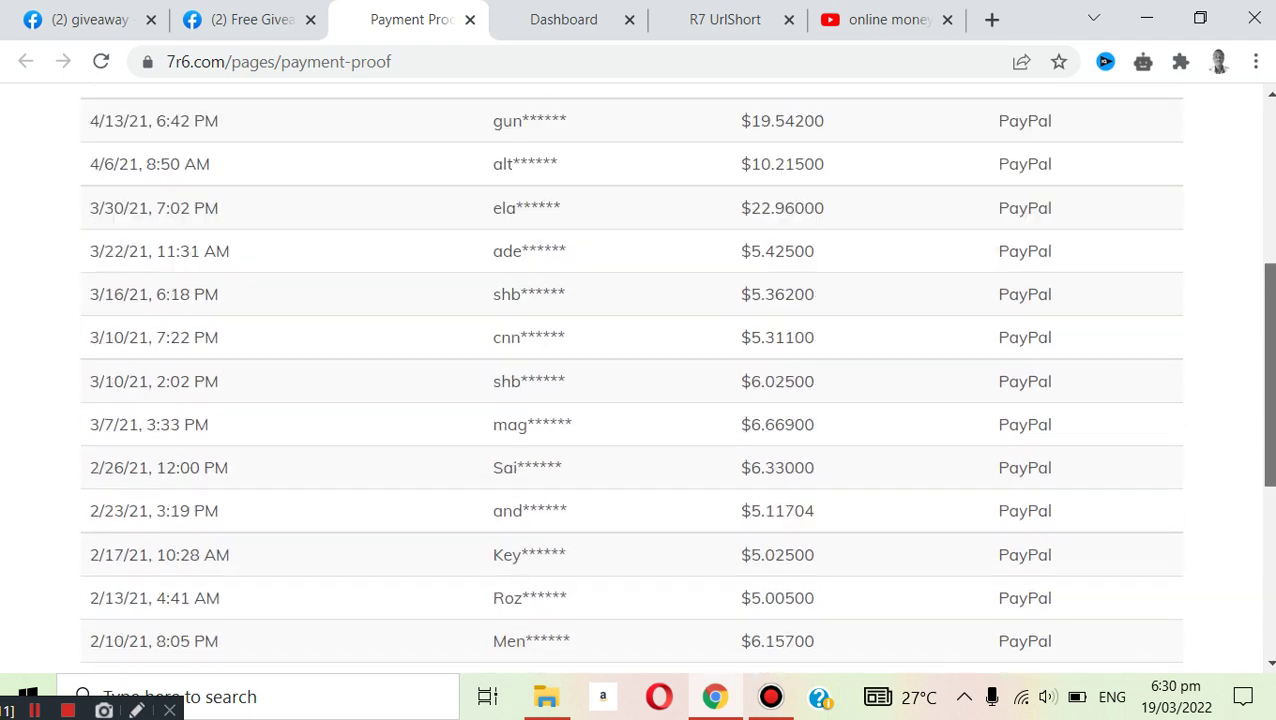
scroll(1268, 360, "up", 1)
scroll(1268, 360, "down", 1)
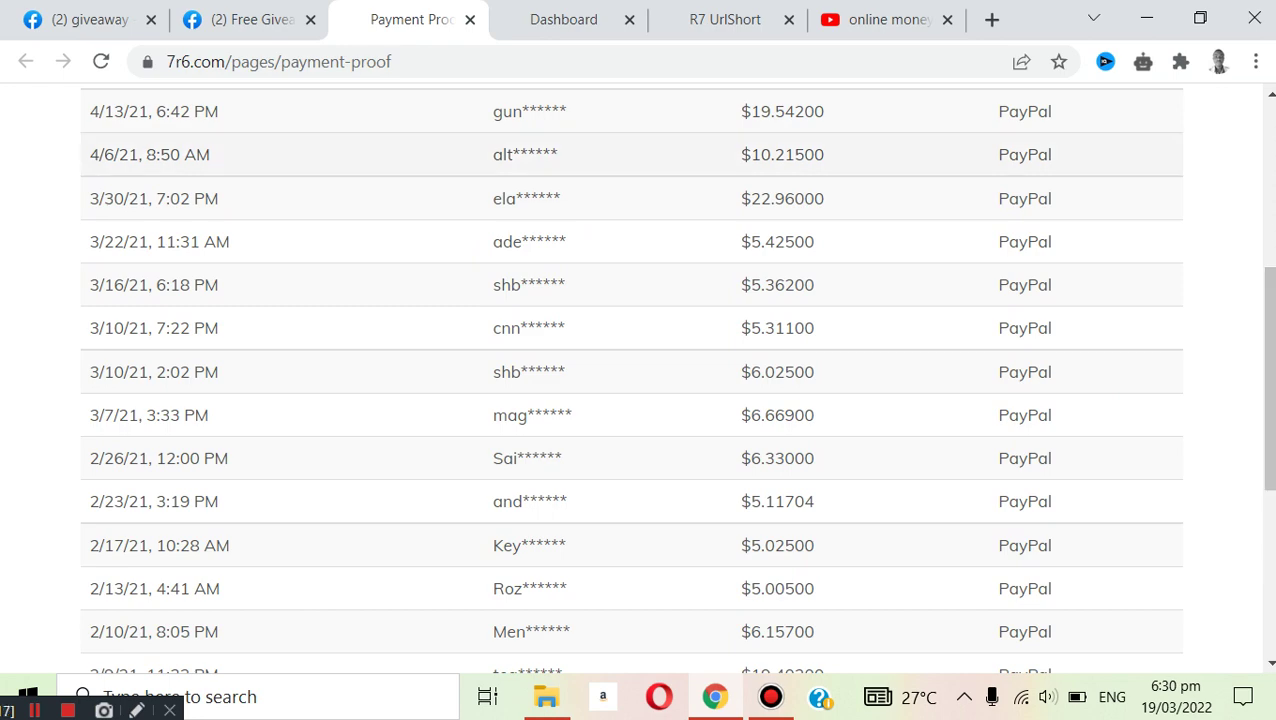
Copy the link address of the 'Earn $100 Doing Tasks' video from the channel's Videos grid
left_click(880, 20)
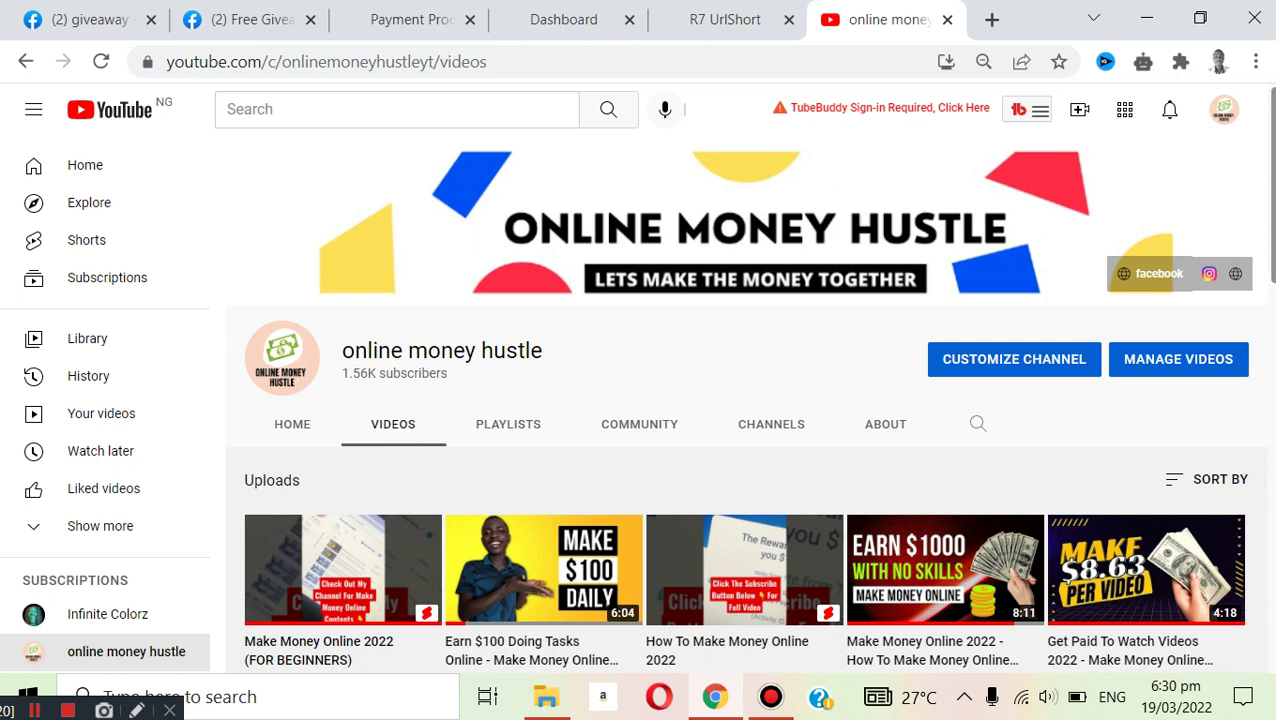
scroll(1226, 180, "down", 1)
scroll(1226, 180, "down", 1)
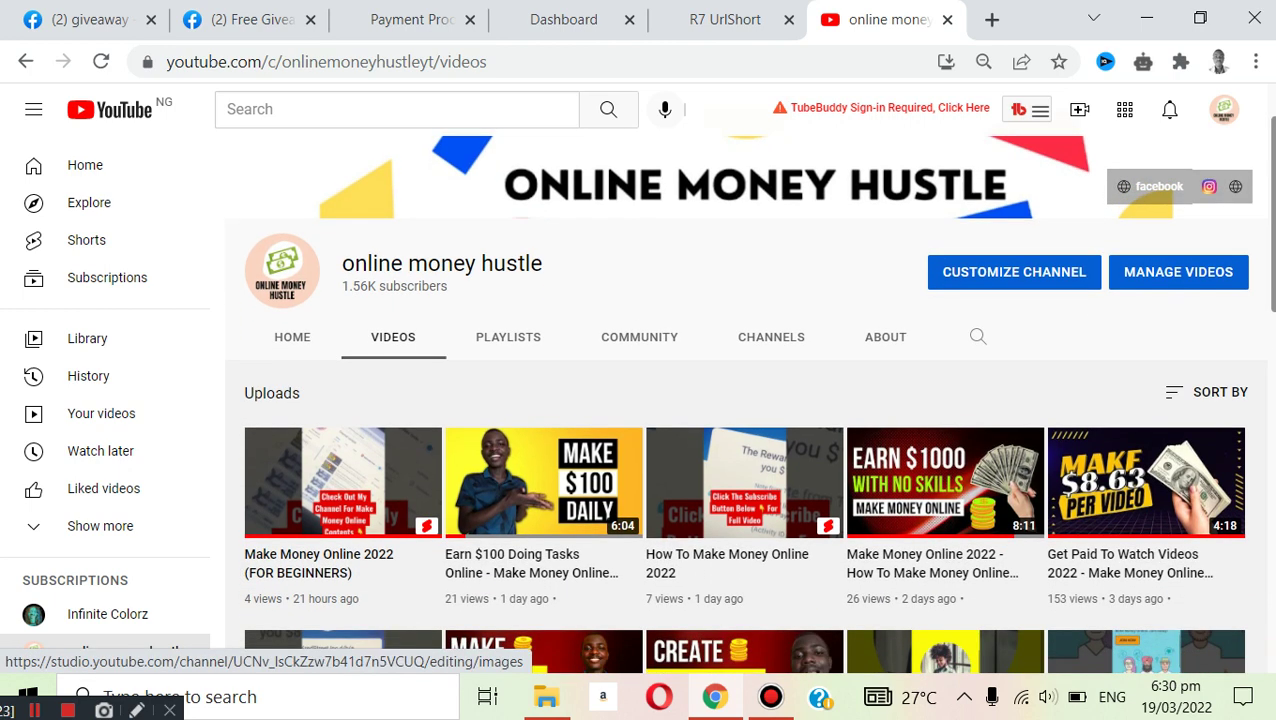
scroll(1226, 180, "down", 2)
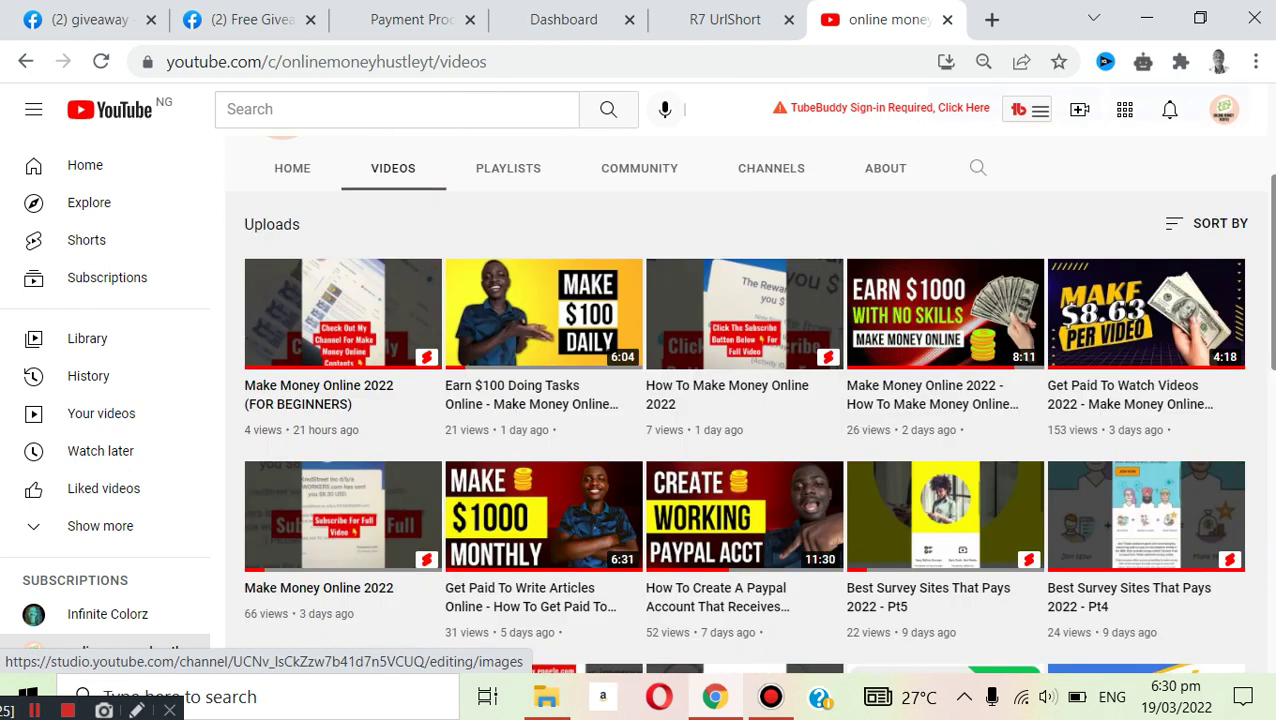
scroll(744, 400, "down", 2)
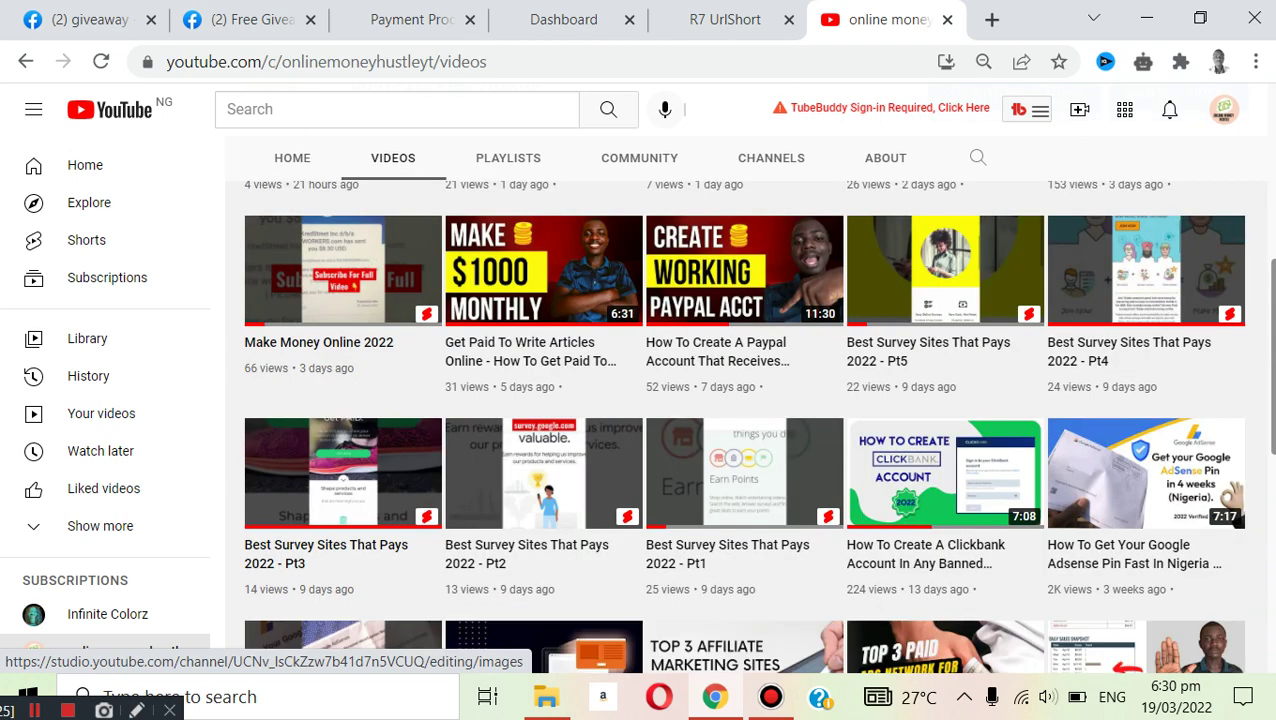
scroll(744, 400, "up", 2)
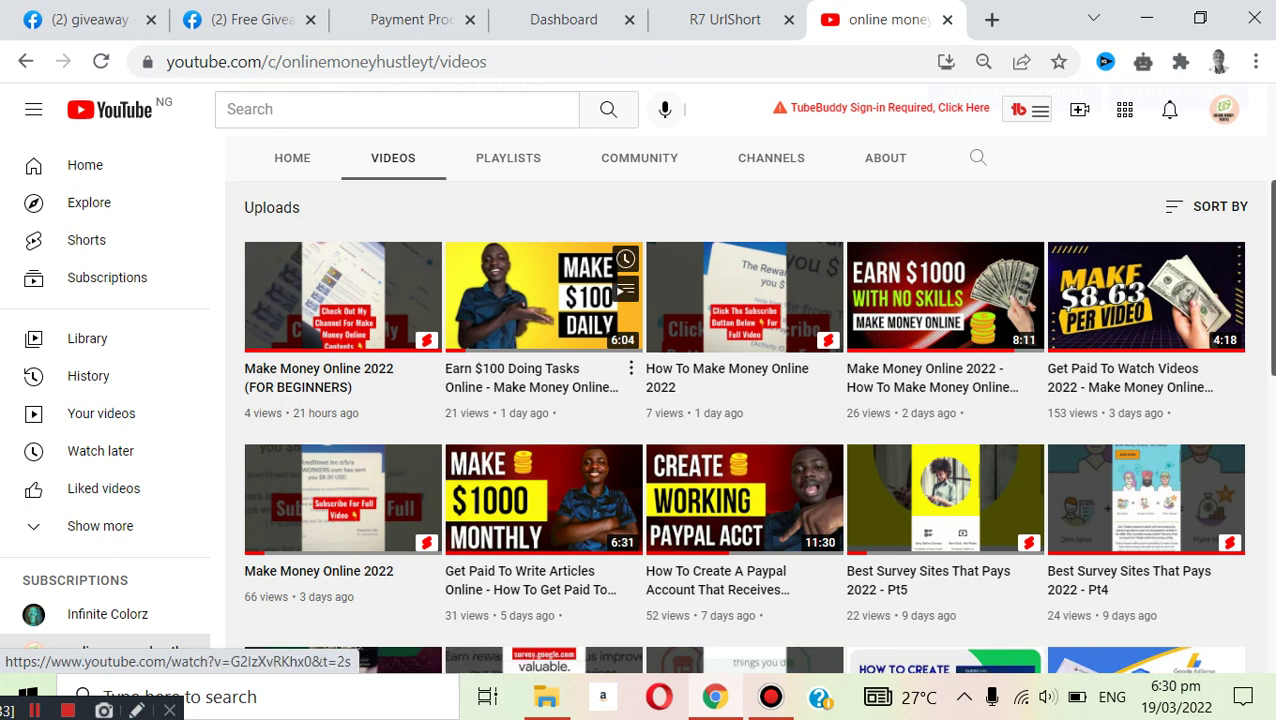
right_click(521, 308)
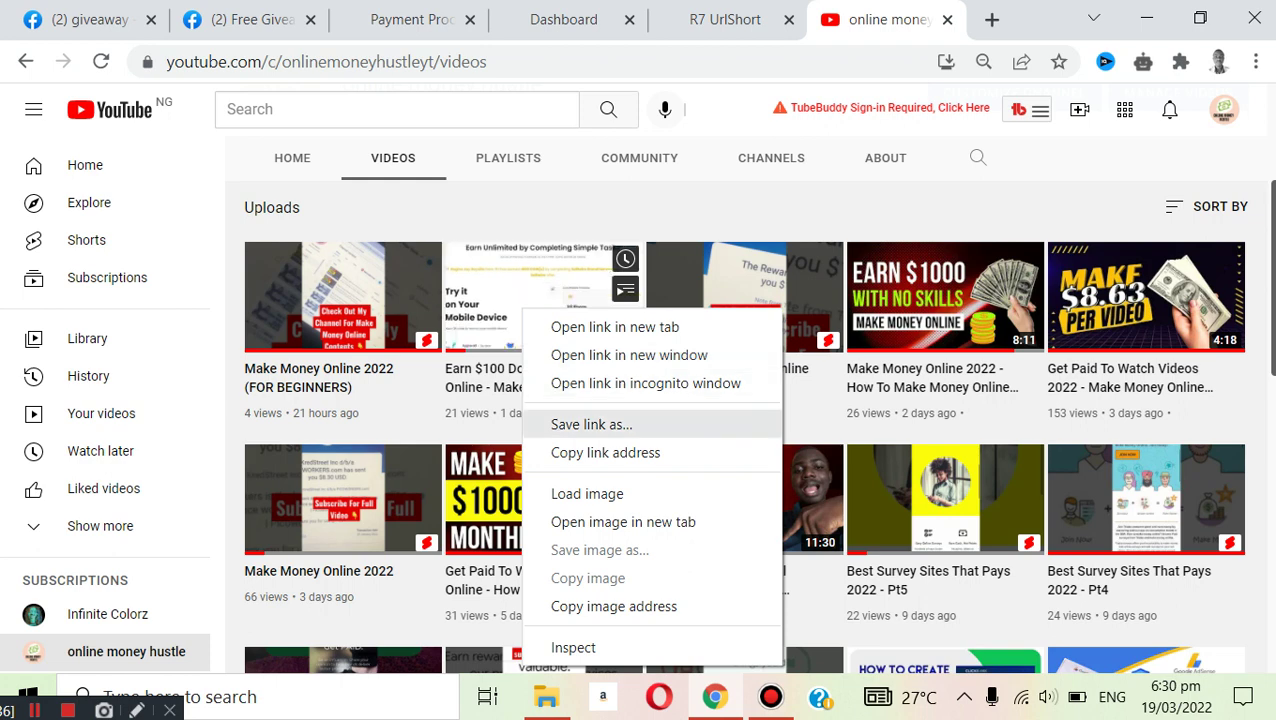
left_click(605, 452)
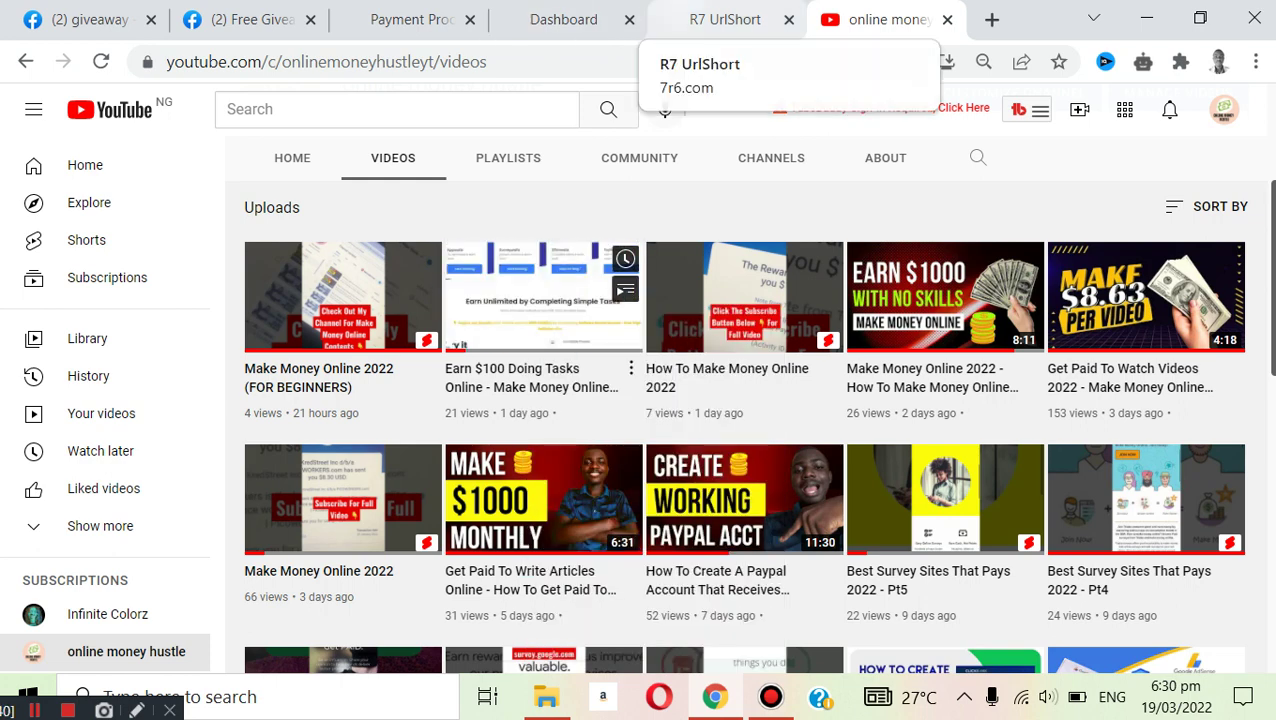
left_click(725, 19)
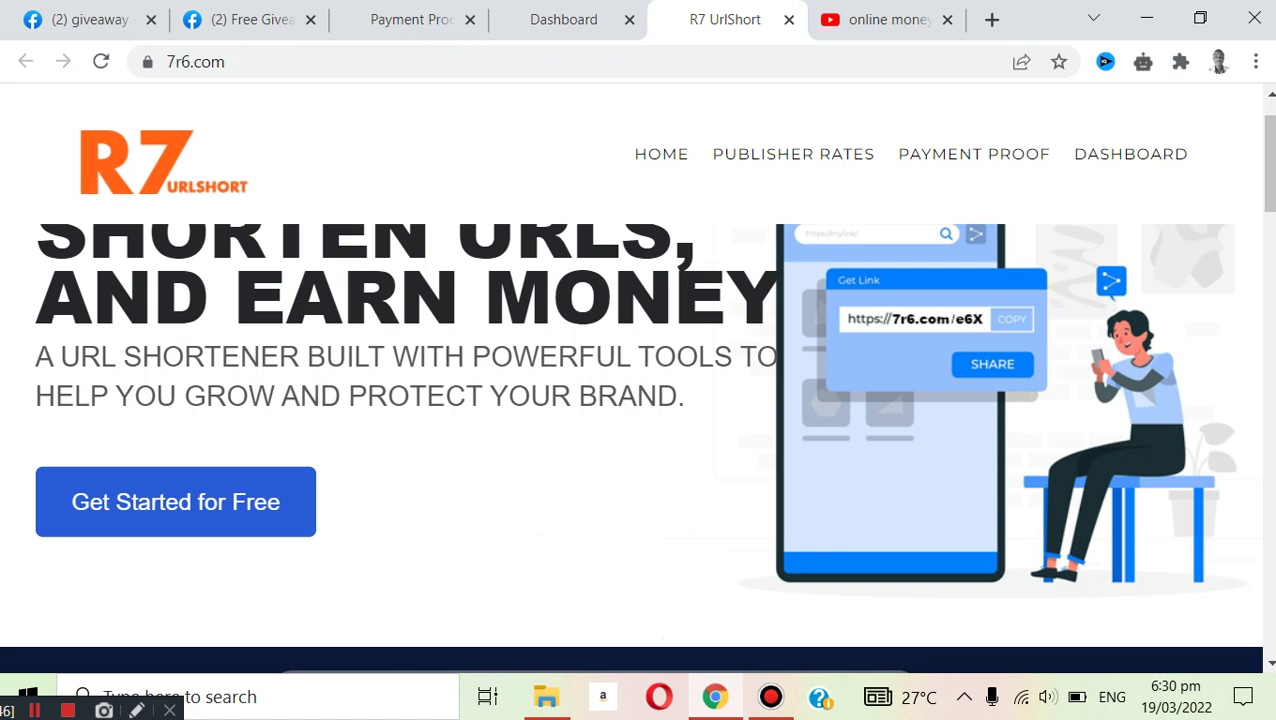
left_click(563, 19)
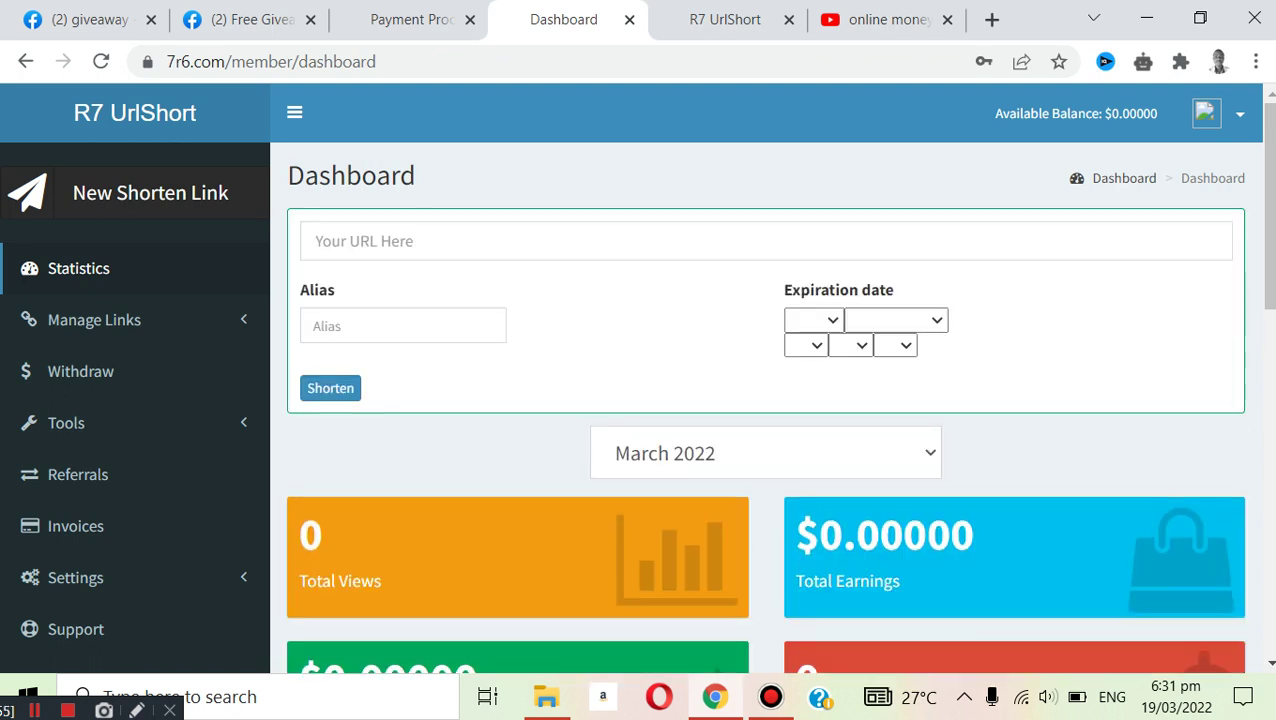
left_click(500, 241)
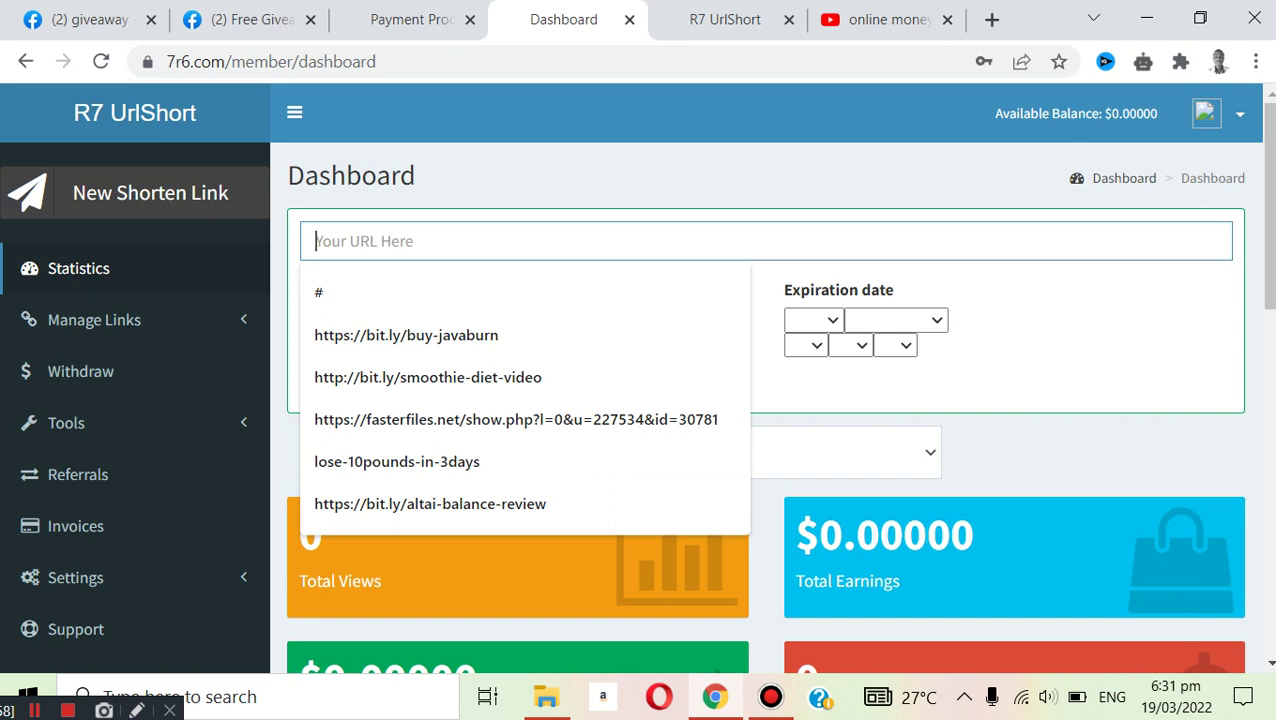
type("https://www.youtube.com/watch?v=G2IzXvRKhx0&t=2s")
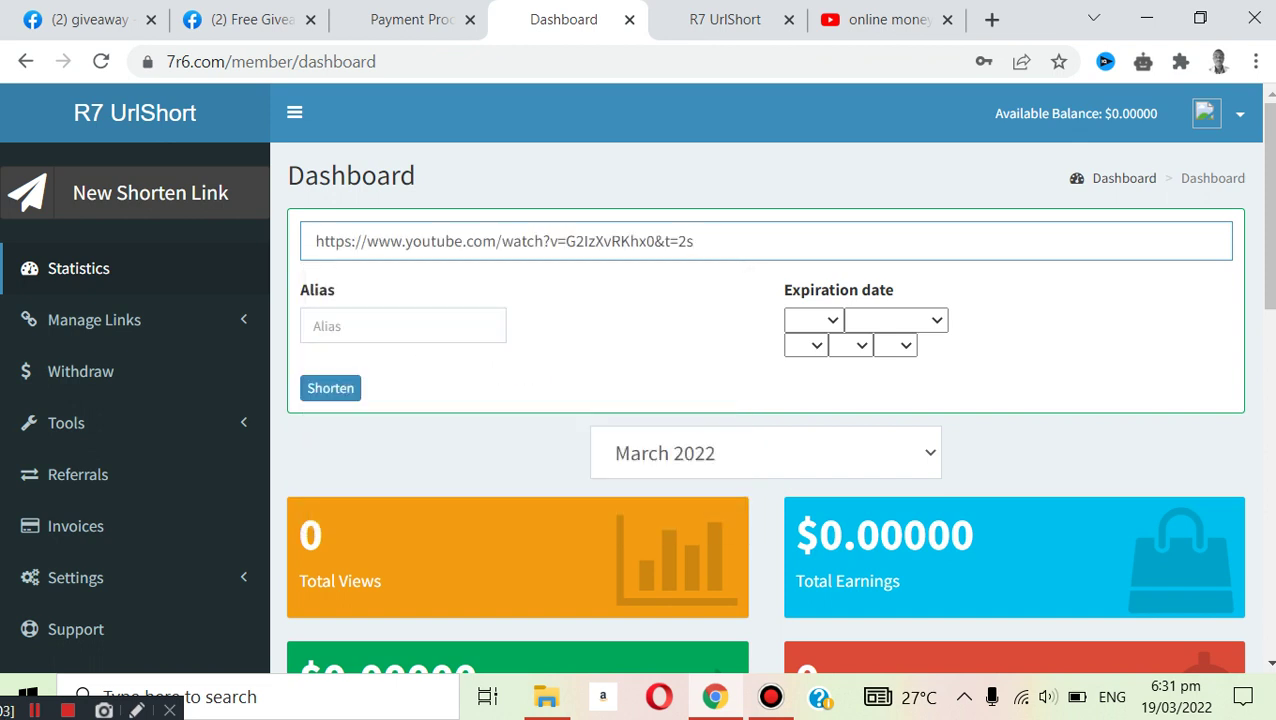
left_click(330, 388)
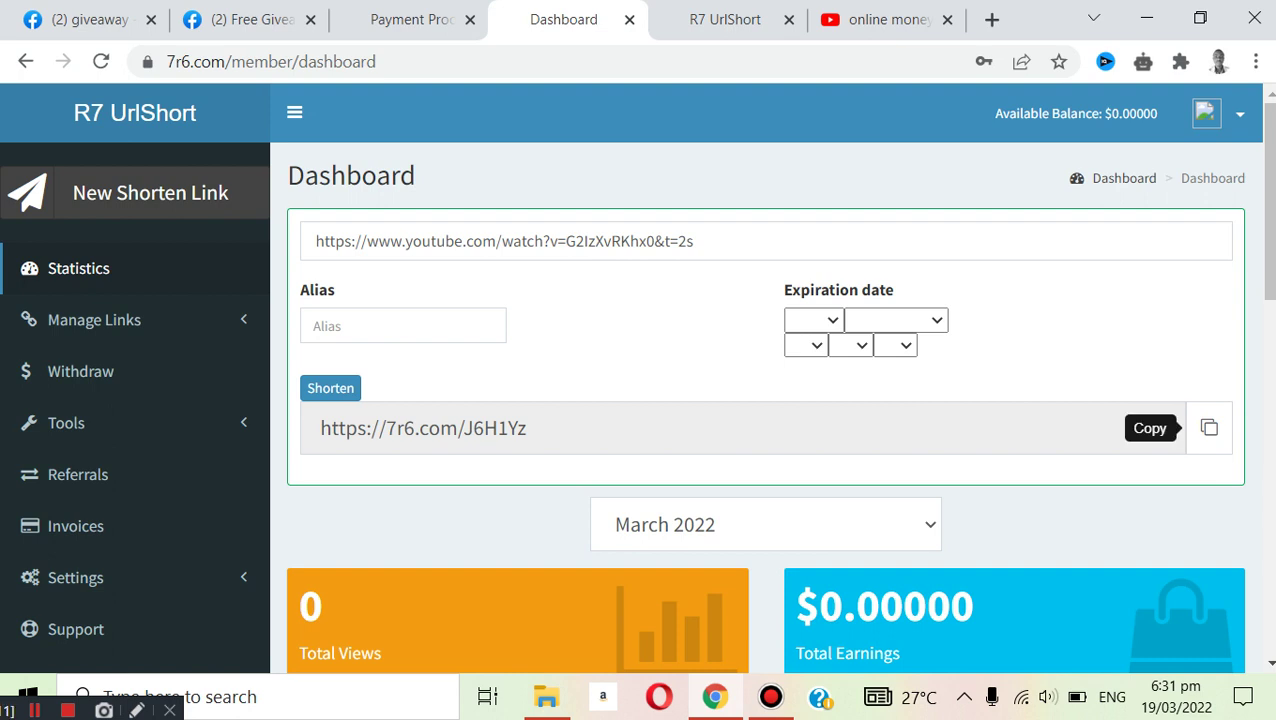
left_click(1209, 428)
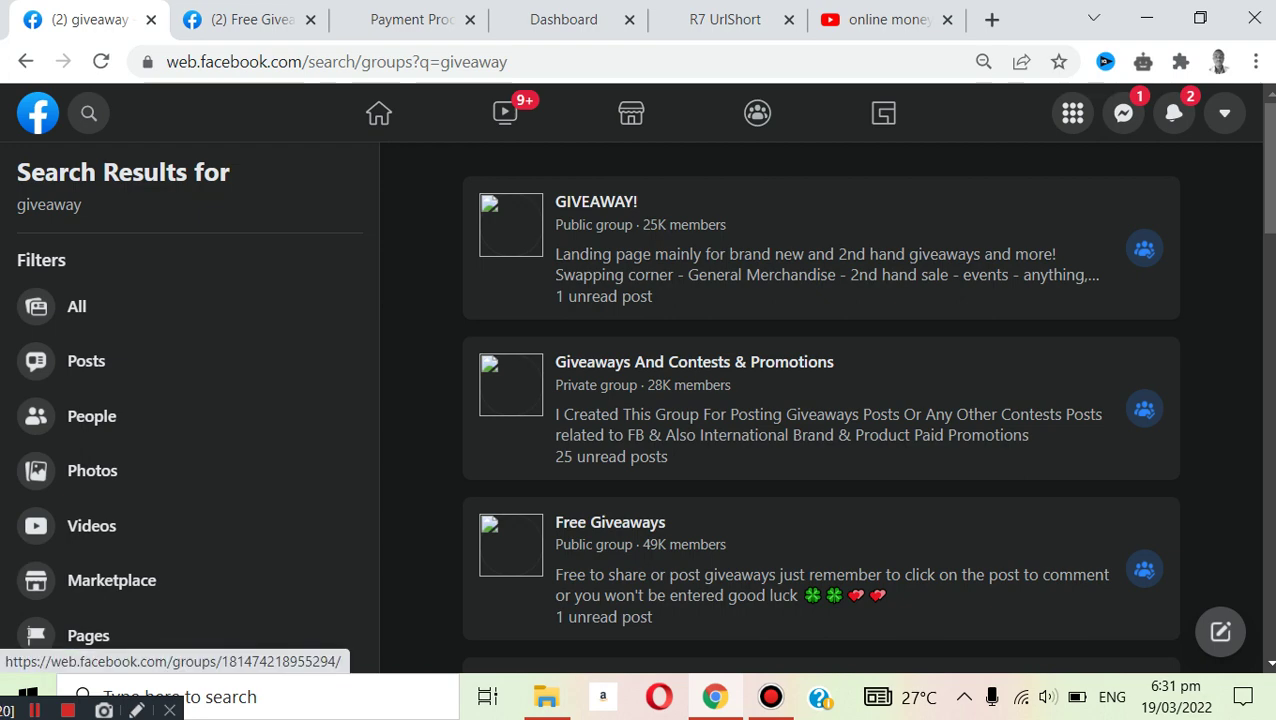
Scroll the 'giveaway' groups search results, then switch to the '(2) Free Giveaways' group
scroll(820, 400, "down", 4)
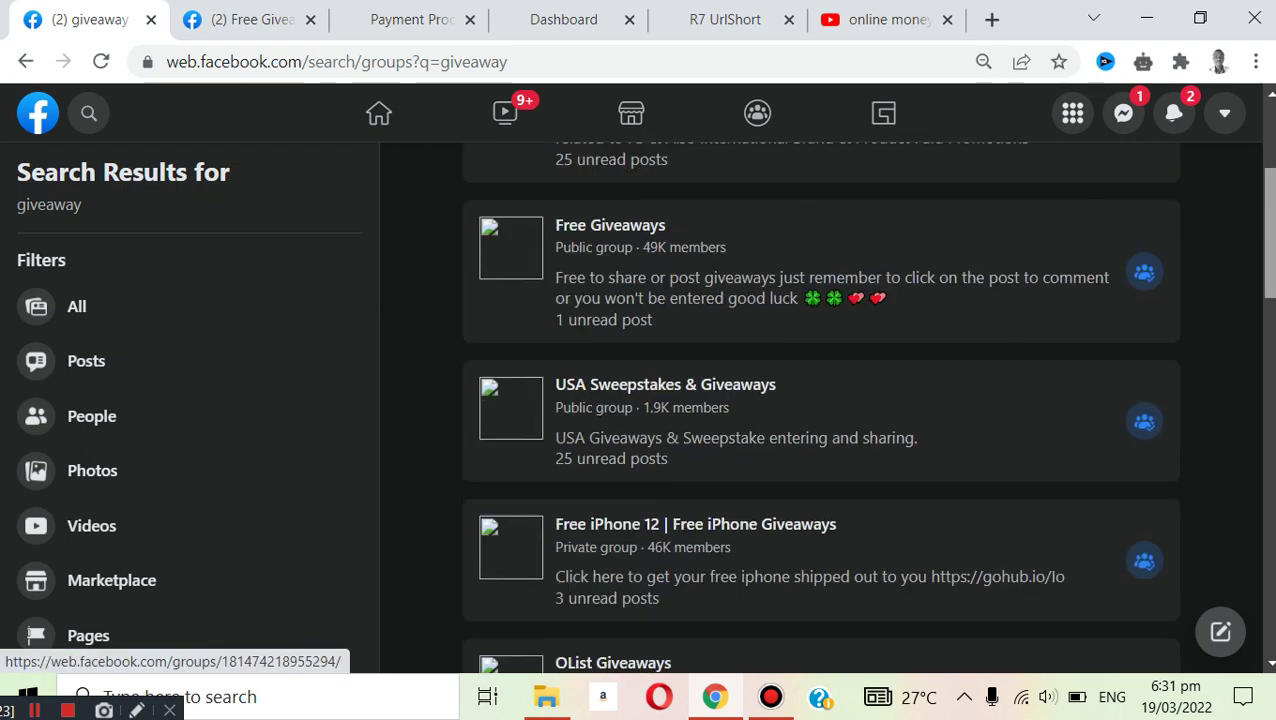
scroll(820, 400, "down", 1)
scroll(820, 400, "up", 2)
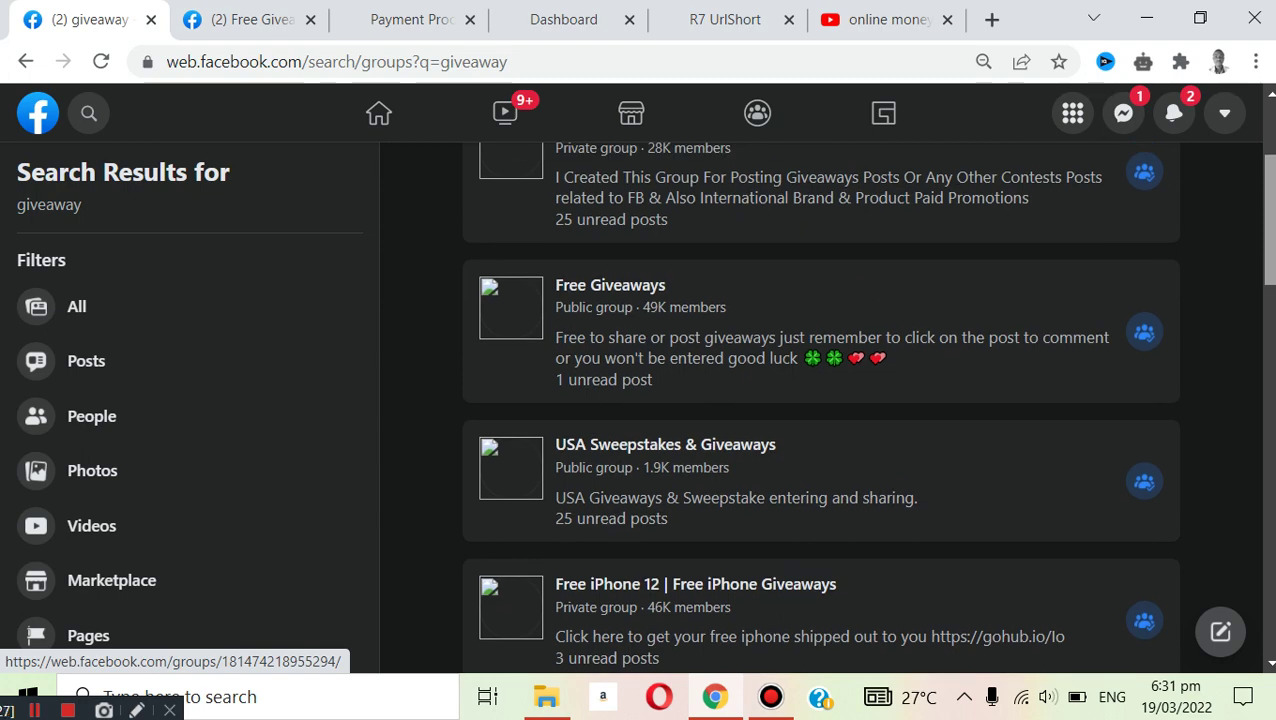
scroll(820, 400, "up", 2)
scroll(820, 400, "down", 2)
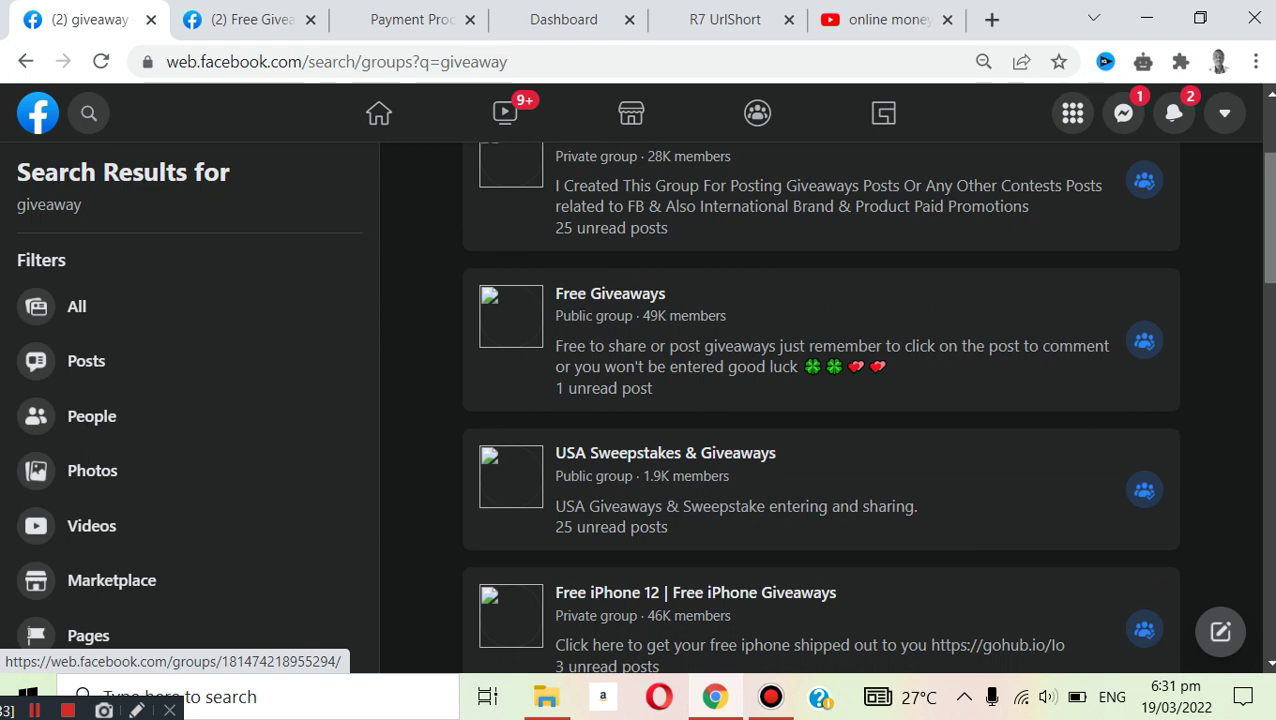
scroll(820, 400, "up", 2)
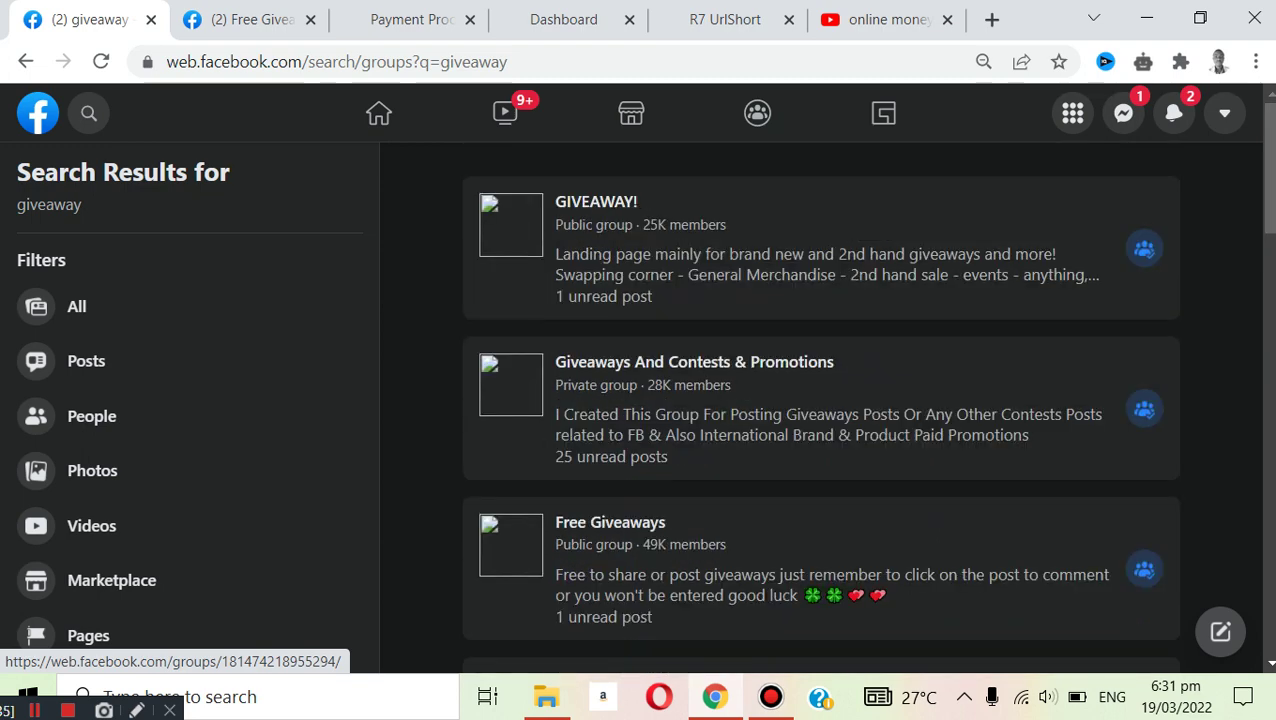
scroll(820, 400, "down", 4)
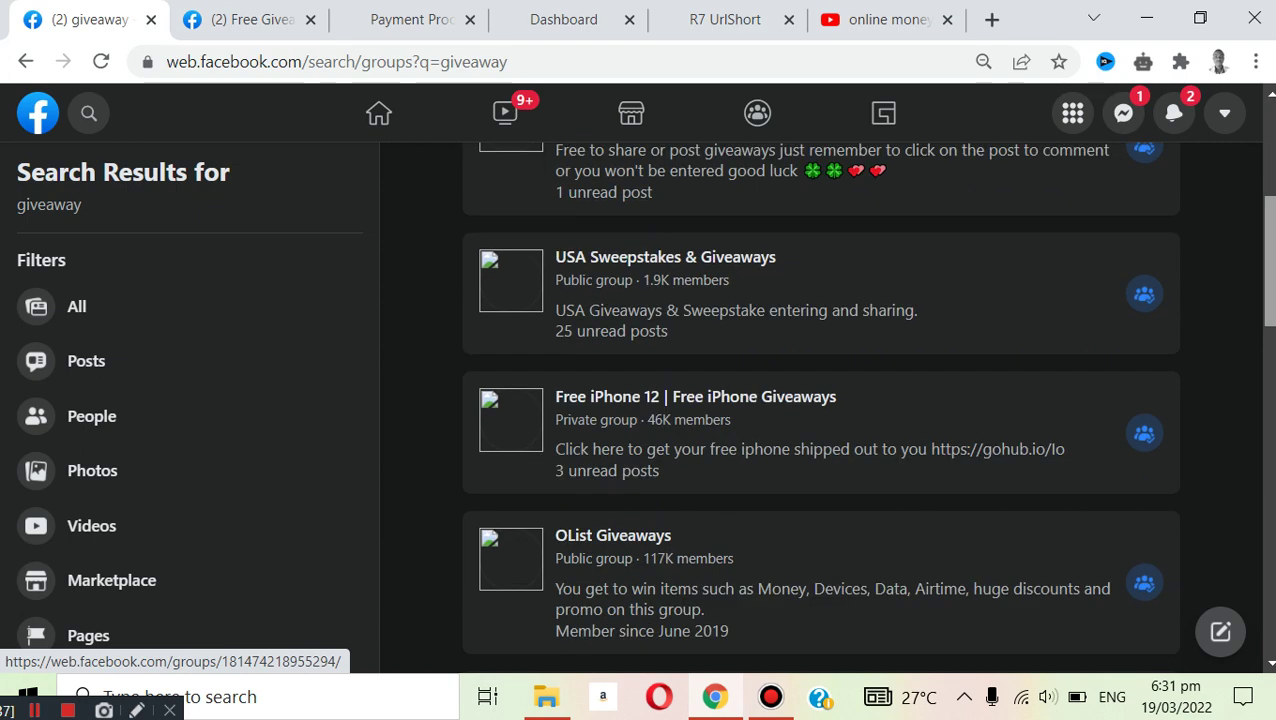
scroll(820, 400, "up", 2)
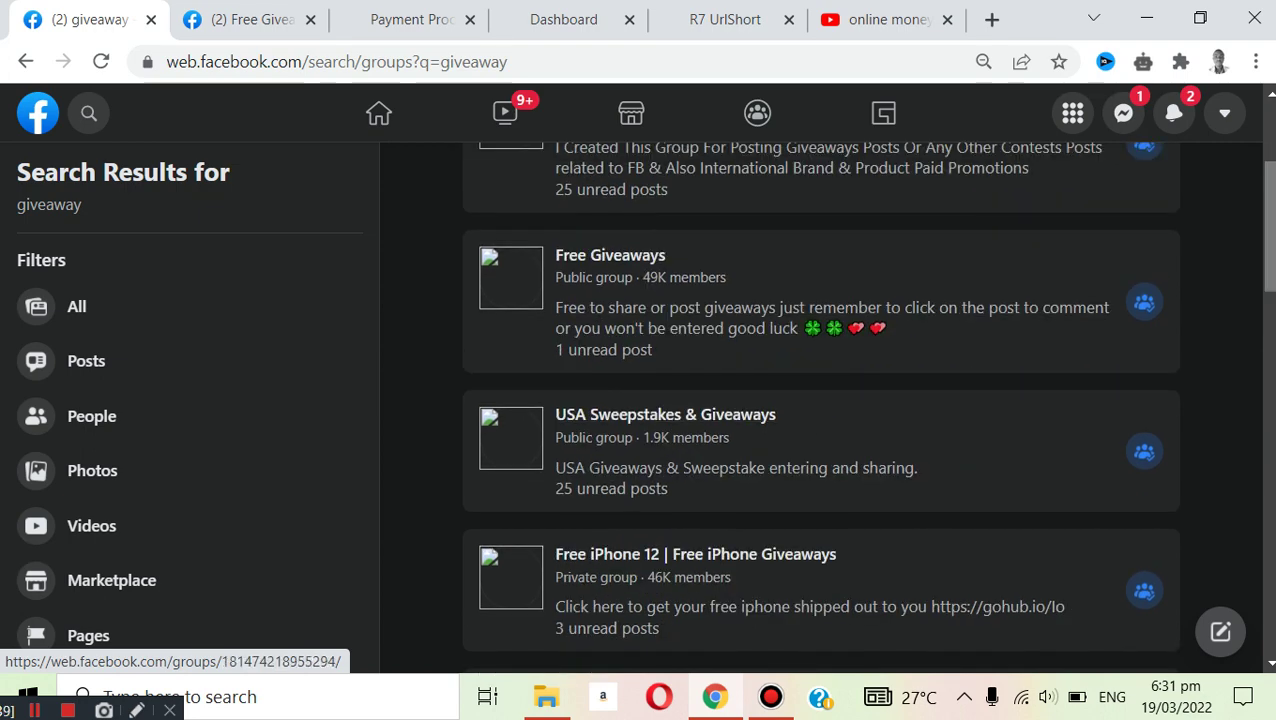
scroll(820, 400, "down", 5)
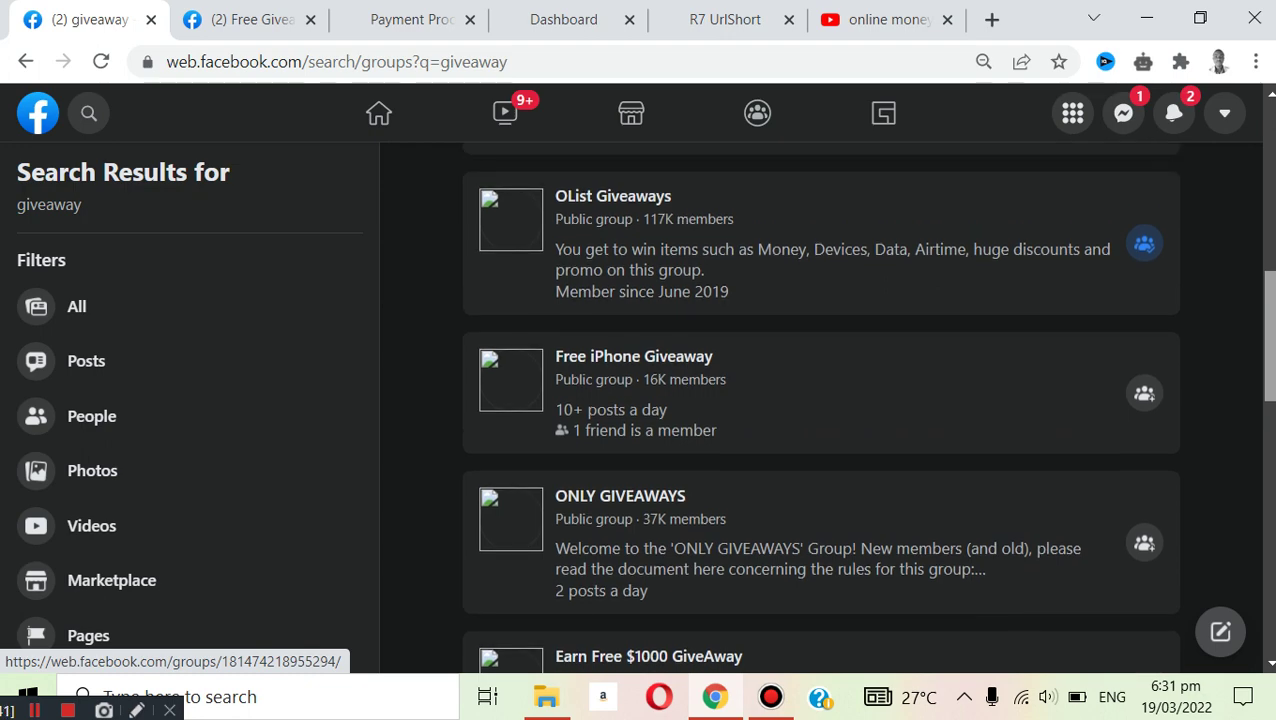
scroll(820, 400, "up", 2)
scroll(820, 400, "down", 2)
scroll(820, 400, "down", 4)
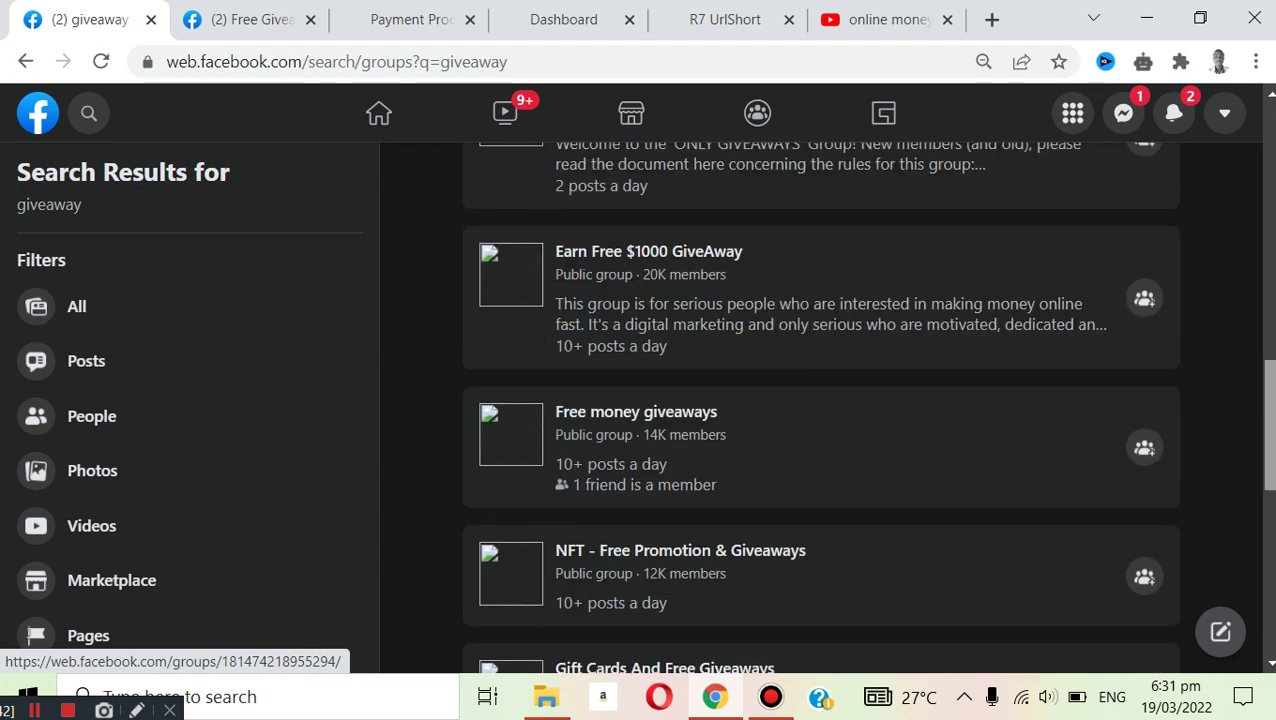
scroll(820, 400, "up", 4)
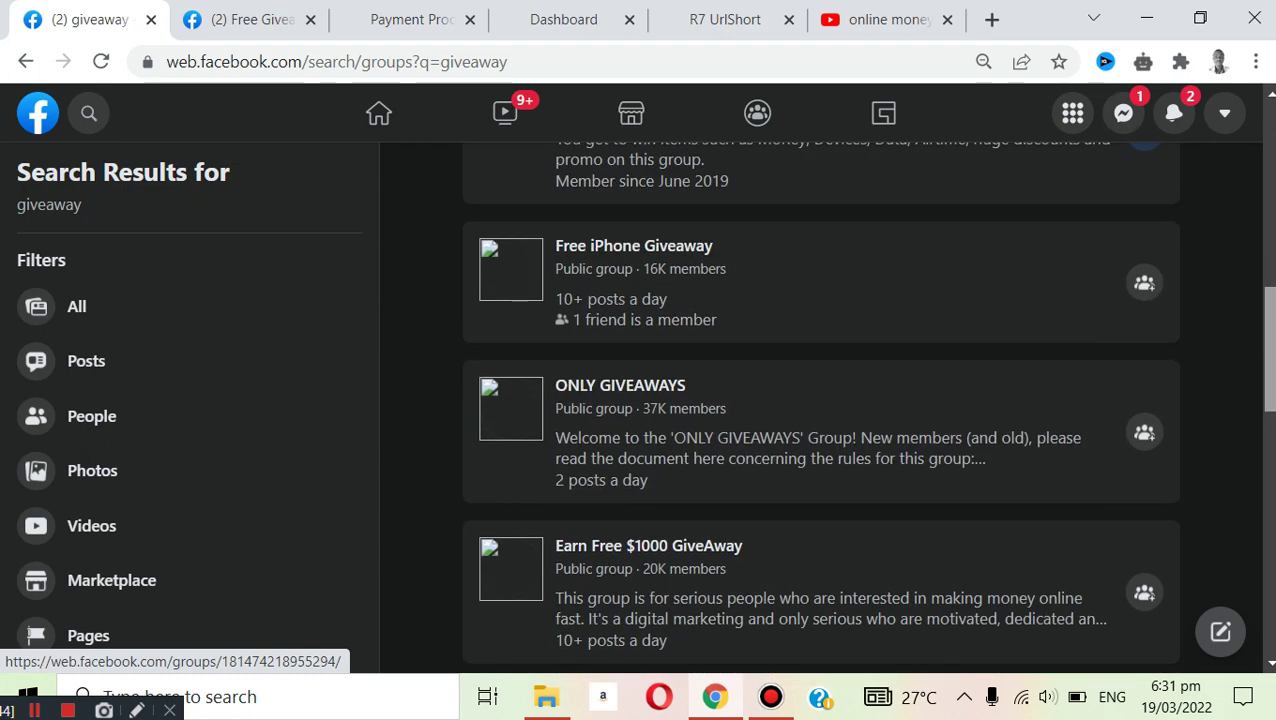
scroll(820, 400, "down", 4)
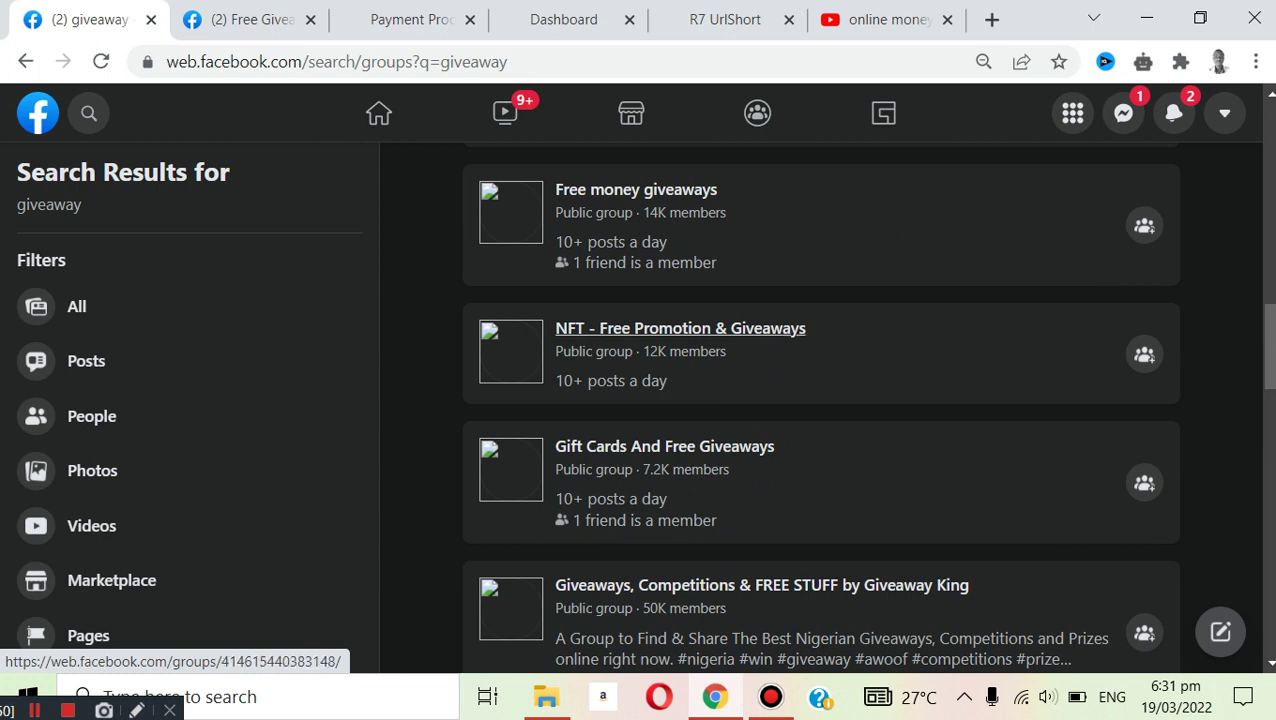
left_click(250, 19)
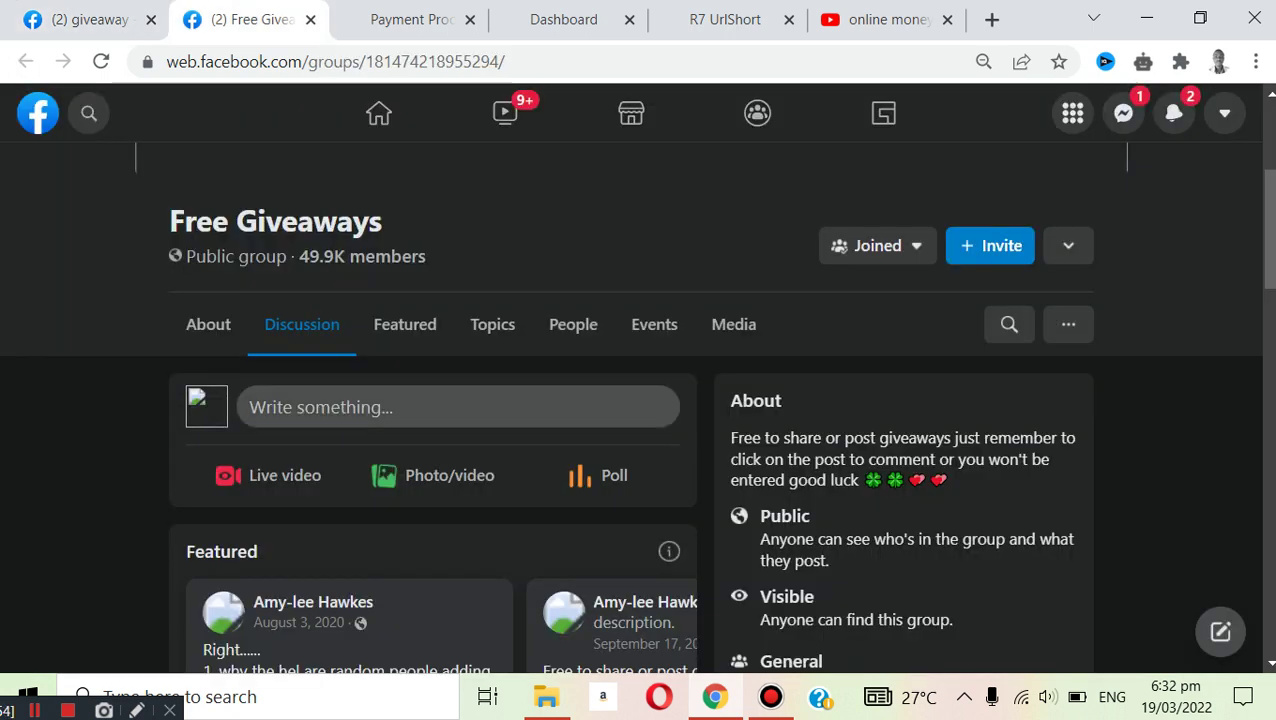
Start a new group post and clear out the earlier draft text
left_click(458, 407)
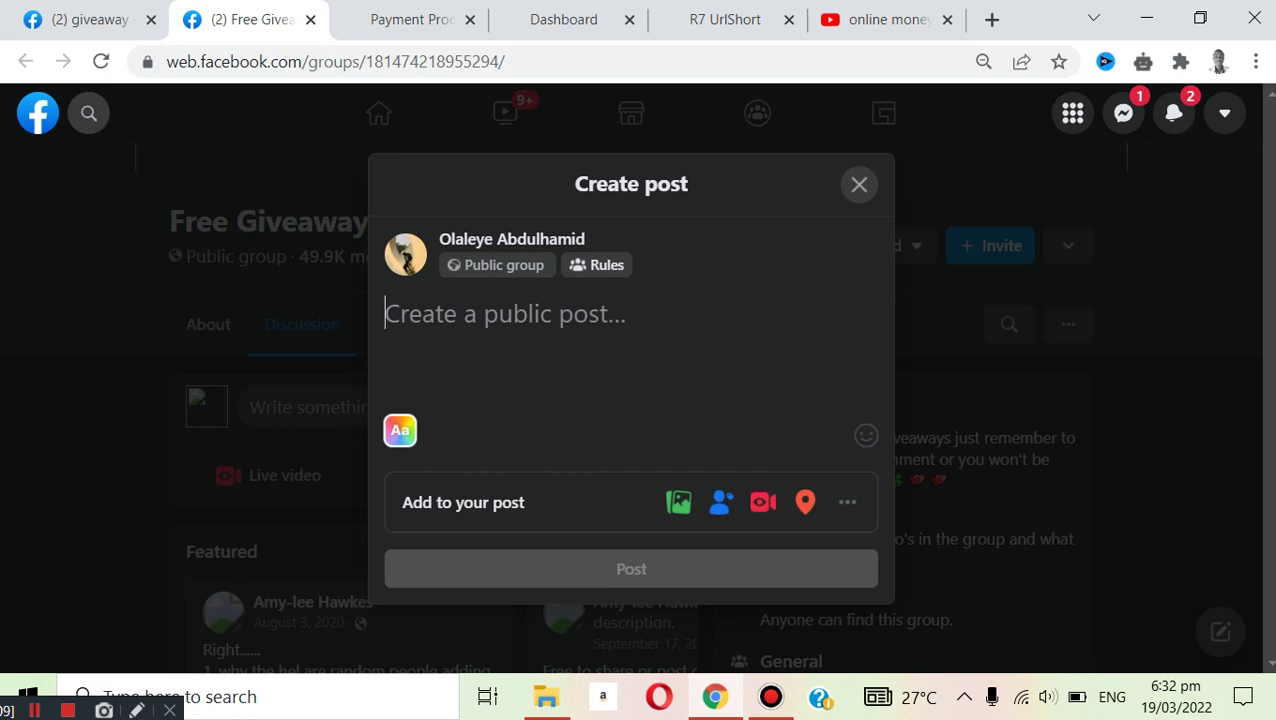
type("Ama")
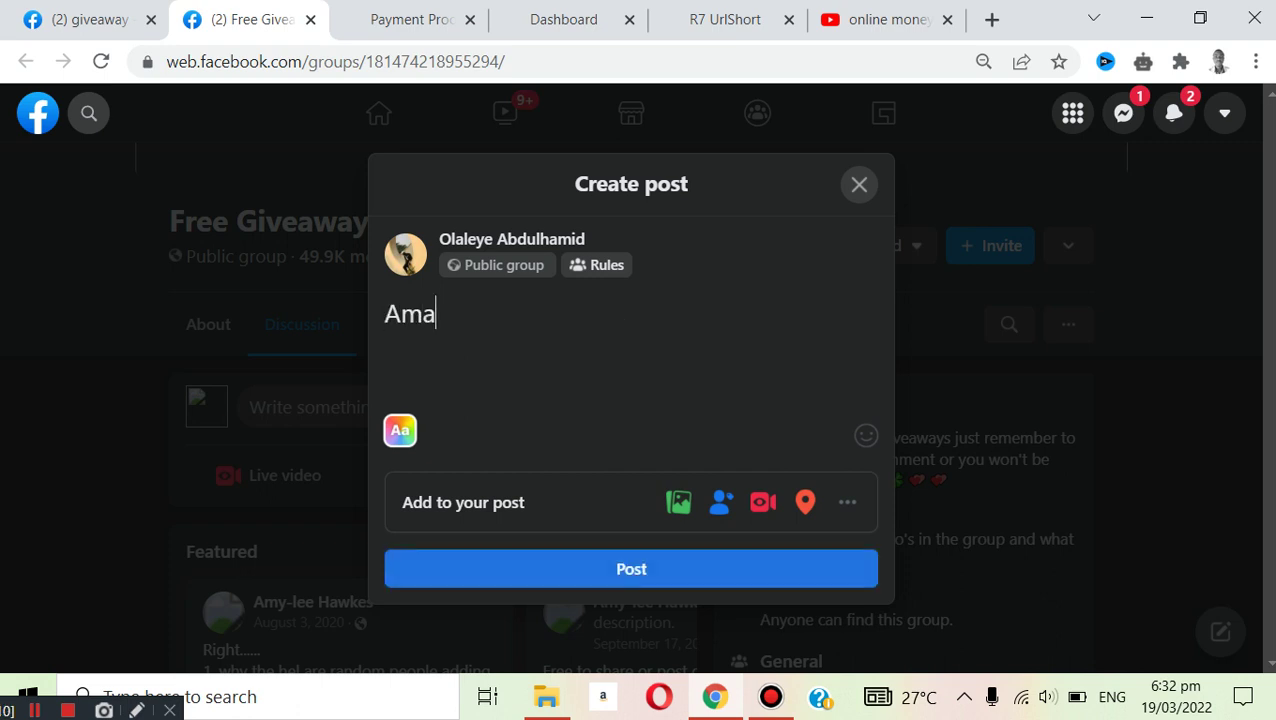
type("zon is giving away")
key("BackSpace")
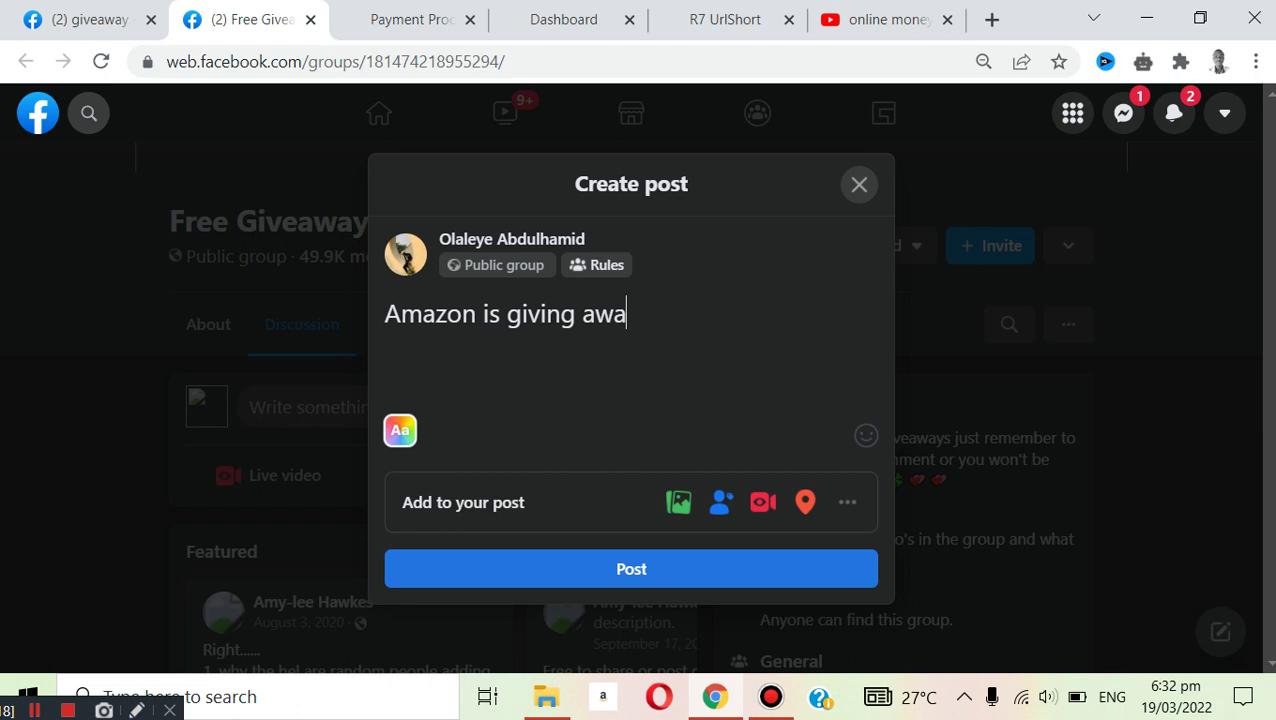
key("ctrl+a")
key("BackSpace")
Write the headline 'Get Free $50 Amazon giftcard Today', fixing the spelling and a stray mention
type("Fr")
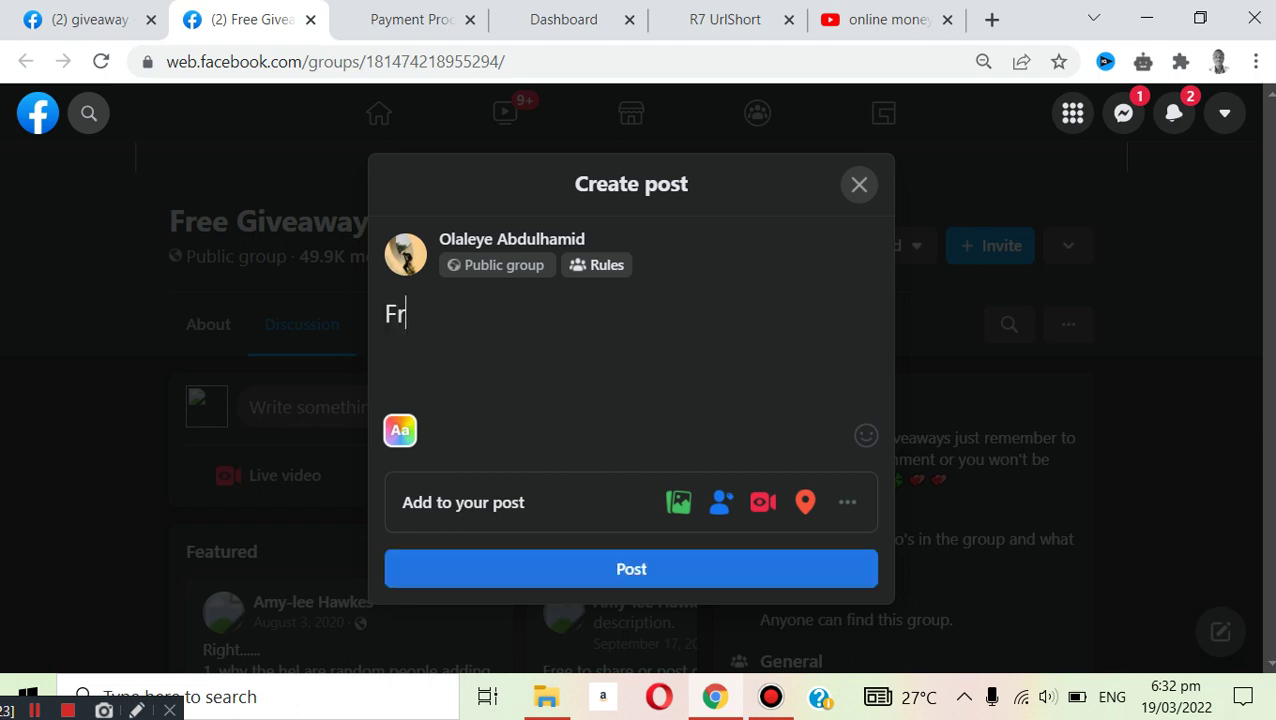
type("ee $50 Amzon giftcard")
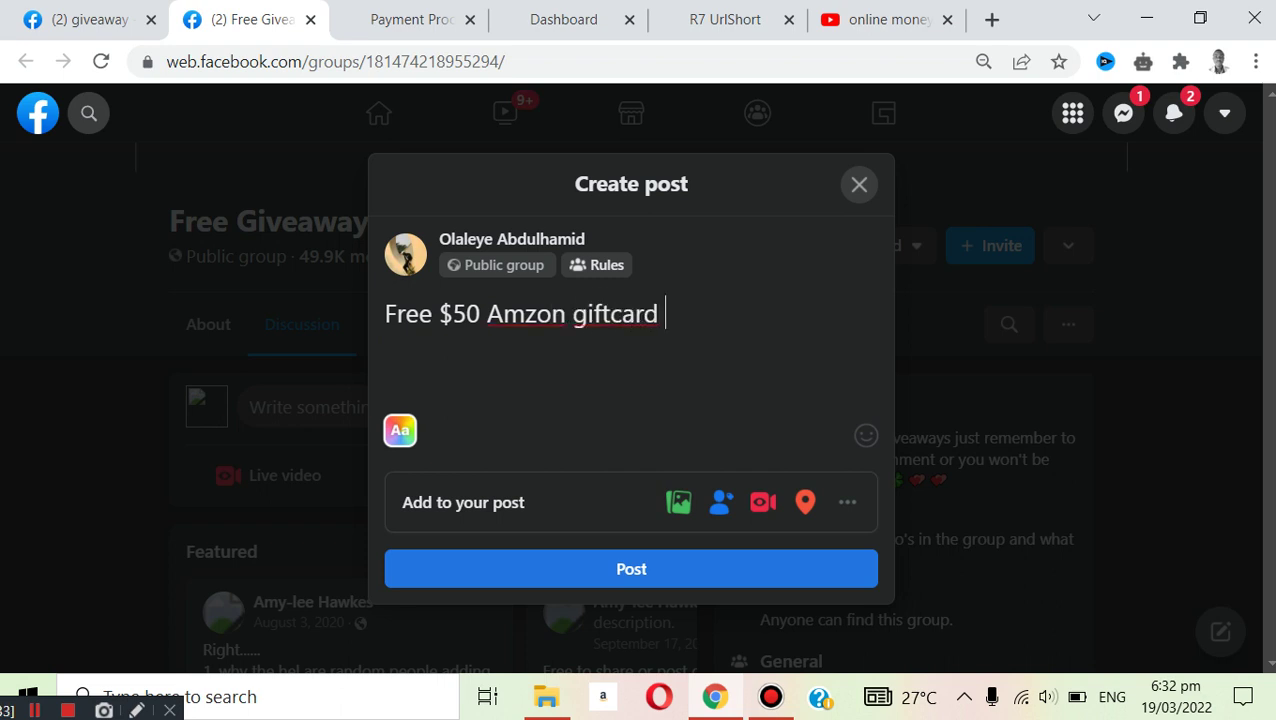
key("Home")
type("Get")
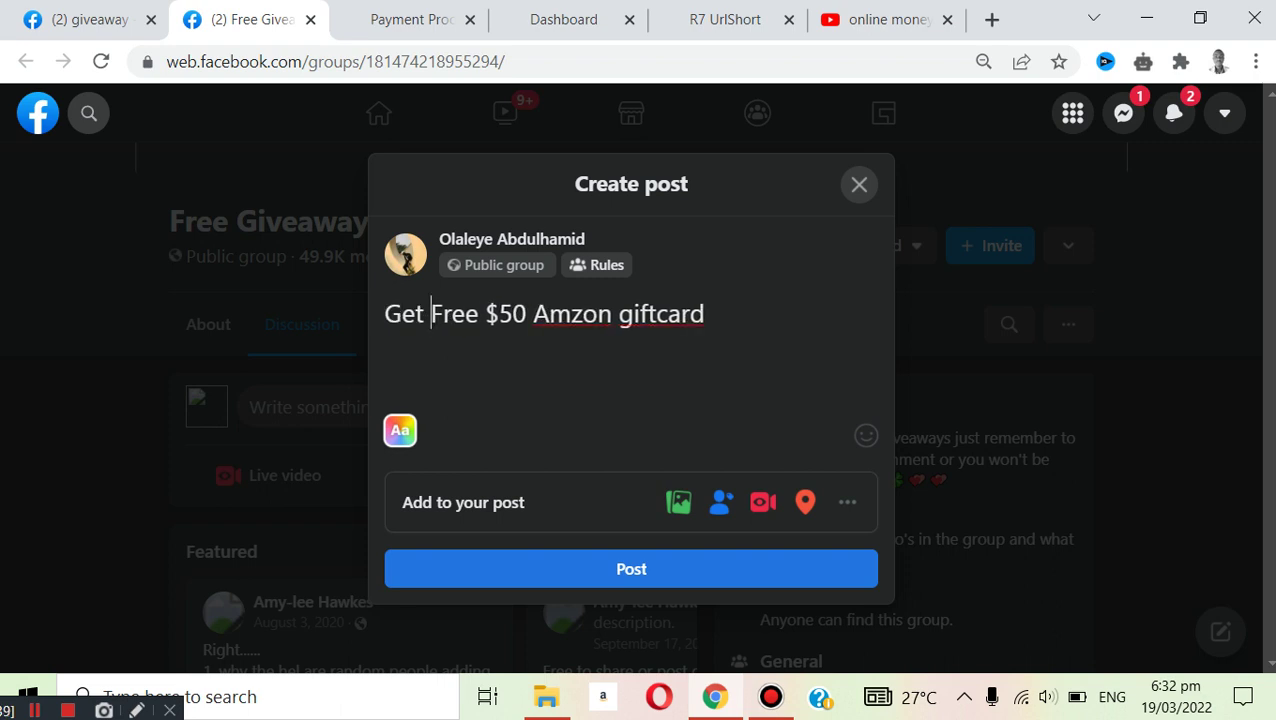
key("Right")
key("Right")
key("Right")
type("a")
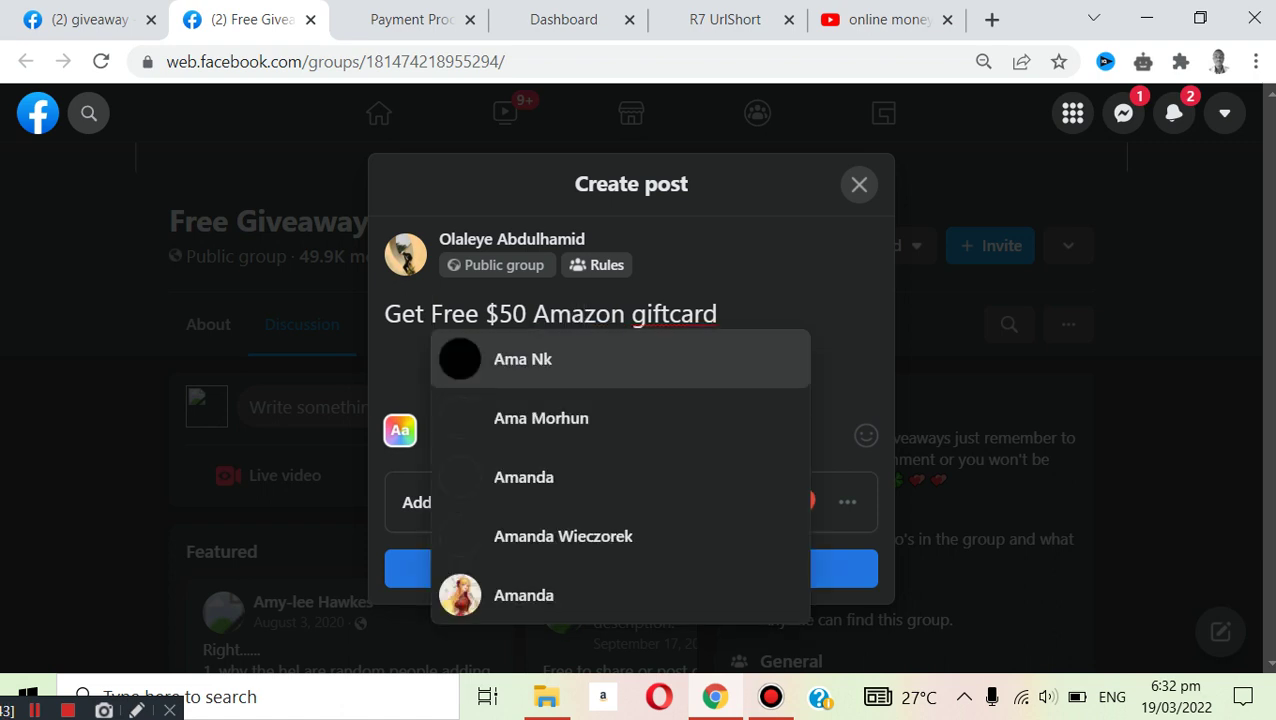
key("End")
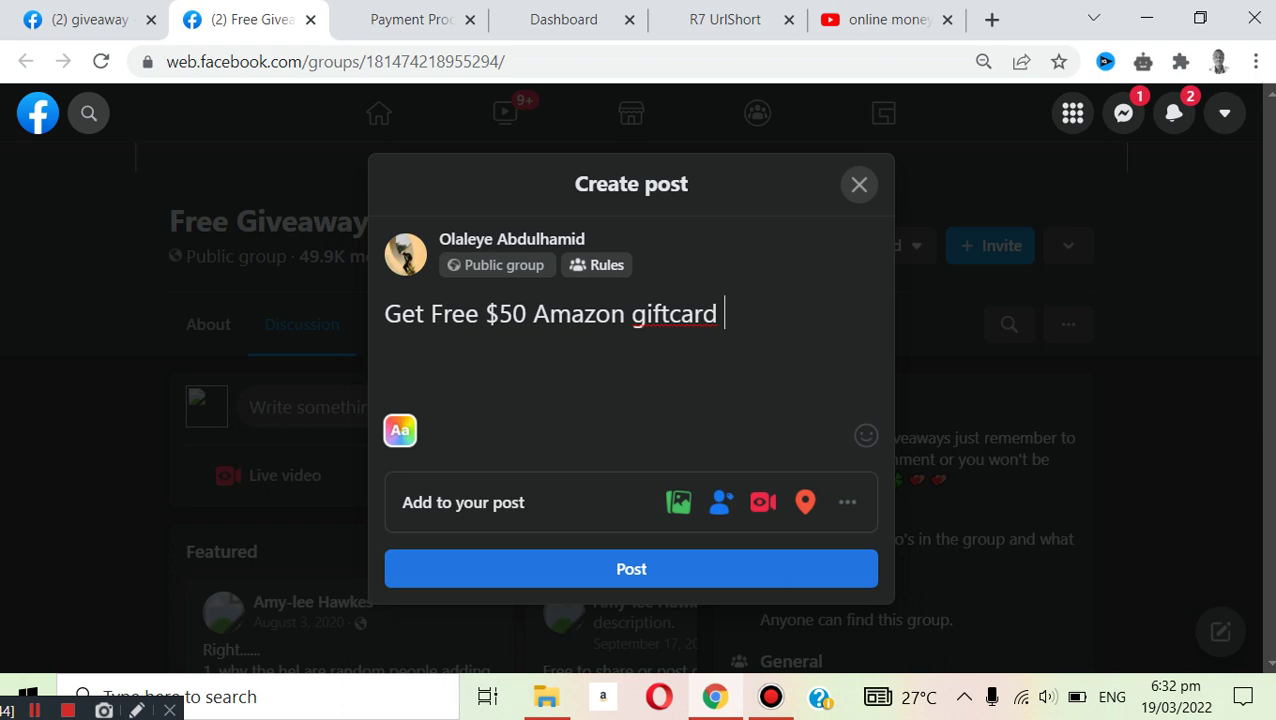
type("Today")
key("Return")
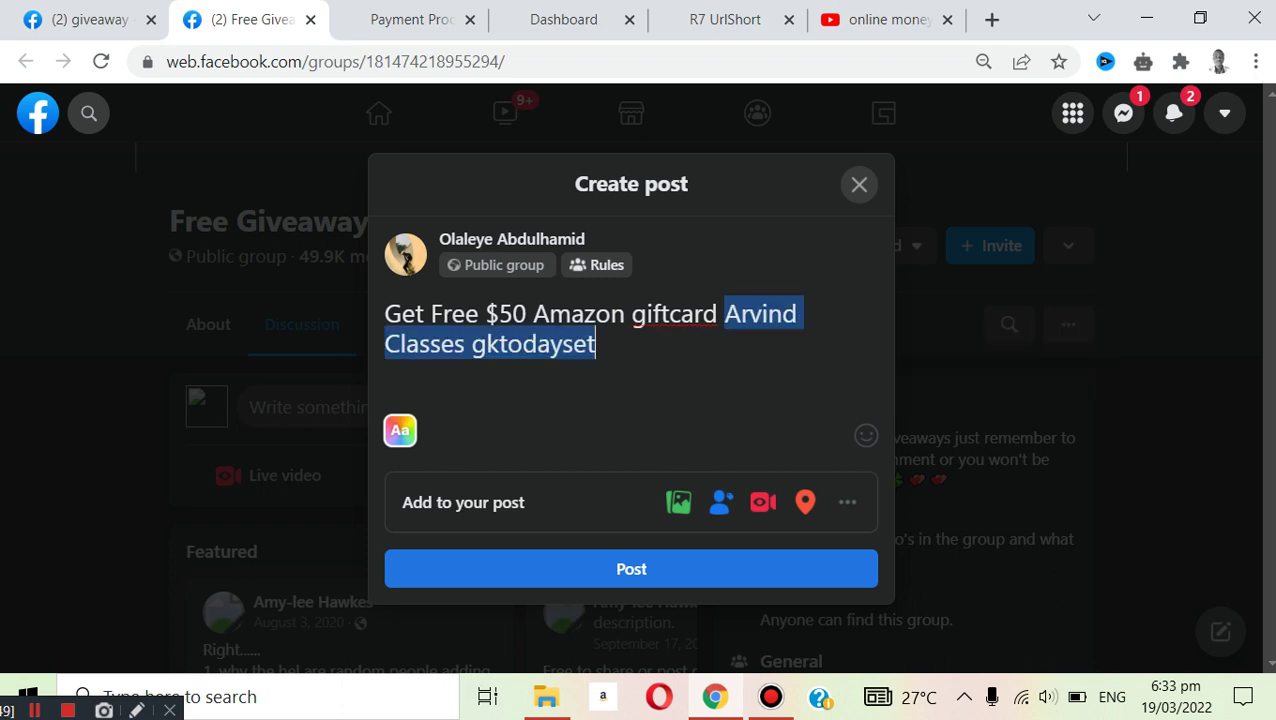
key("BackSpace")
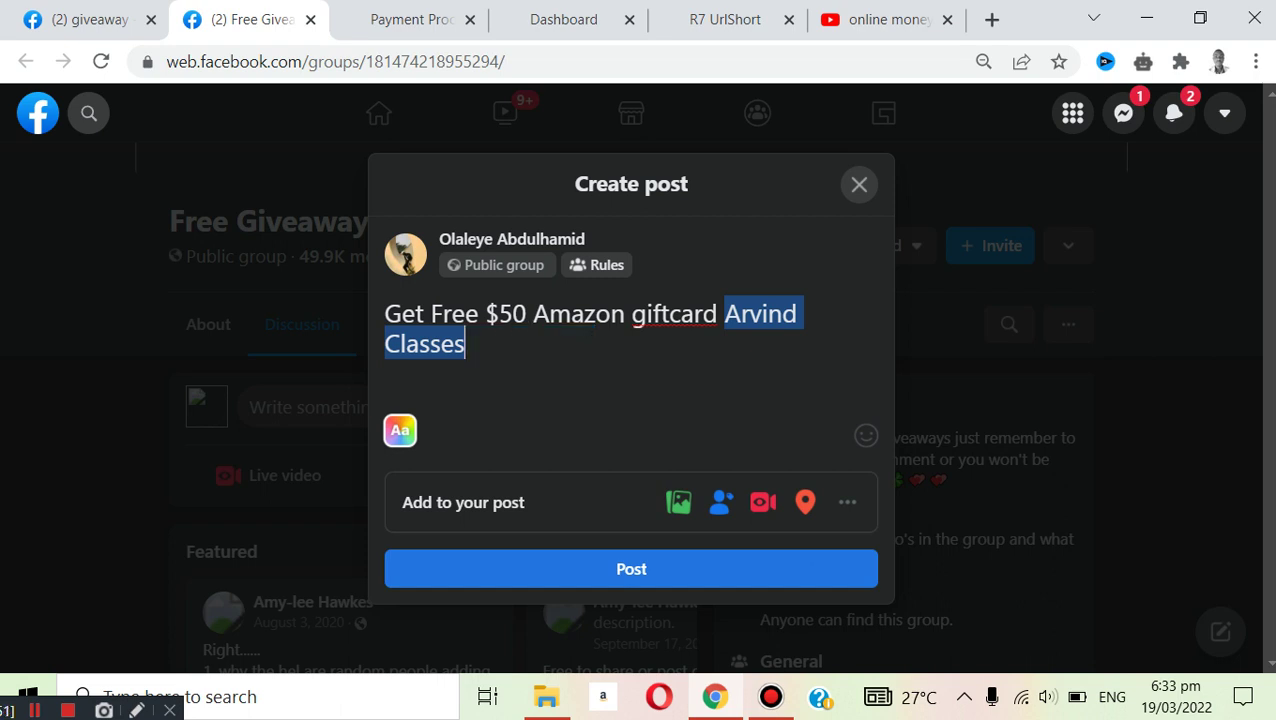
key("BackSpace")
key("BackSpace")
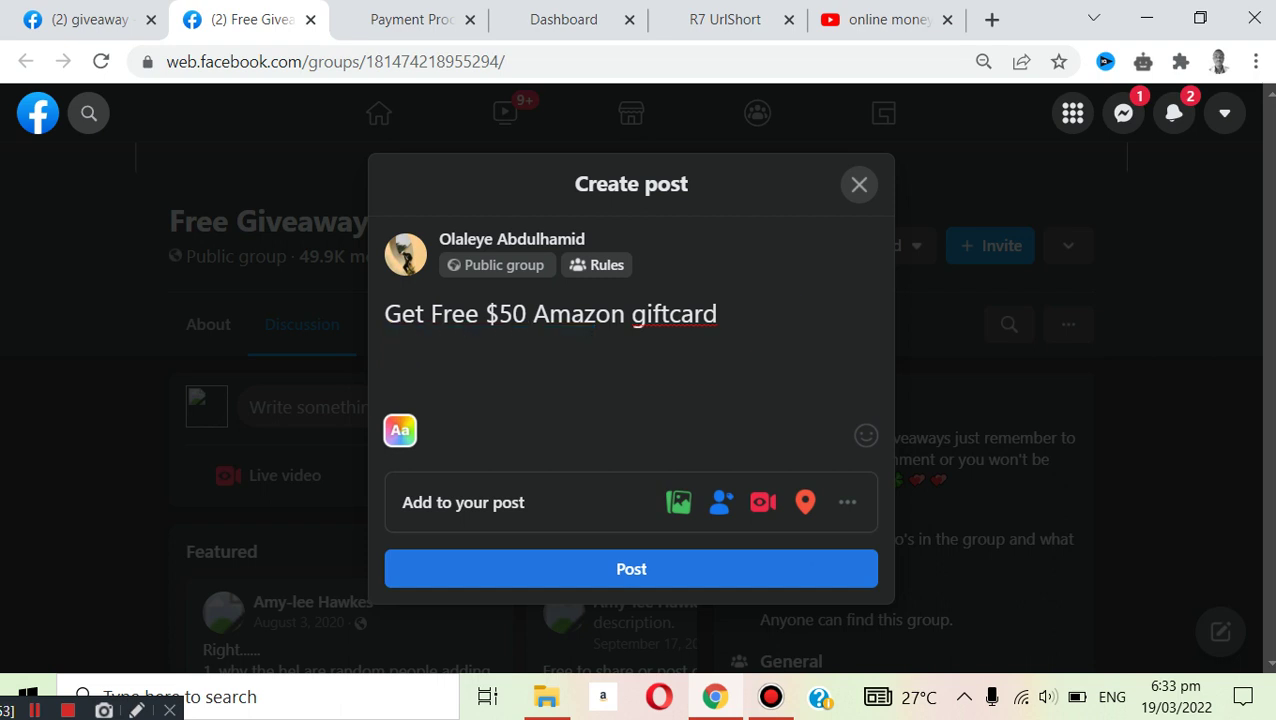
type(" Today")
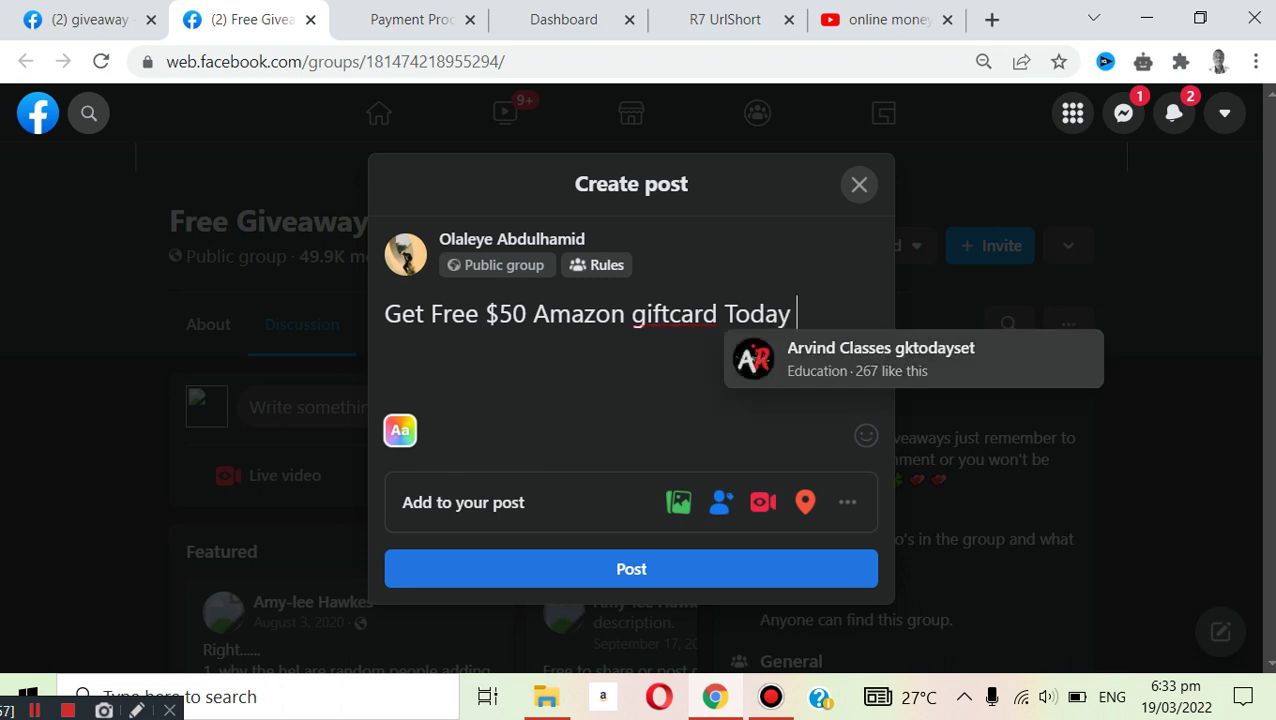
key("Escape")
Add 'Click the link below to get yours' and paste the 7r6.com short link beneath it
key("Return")
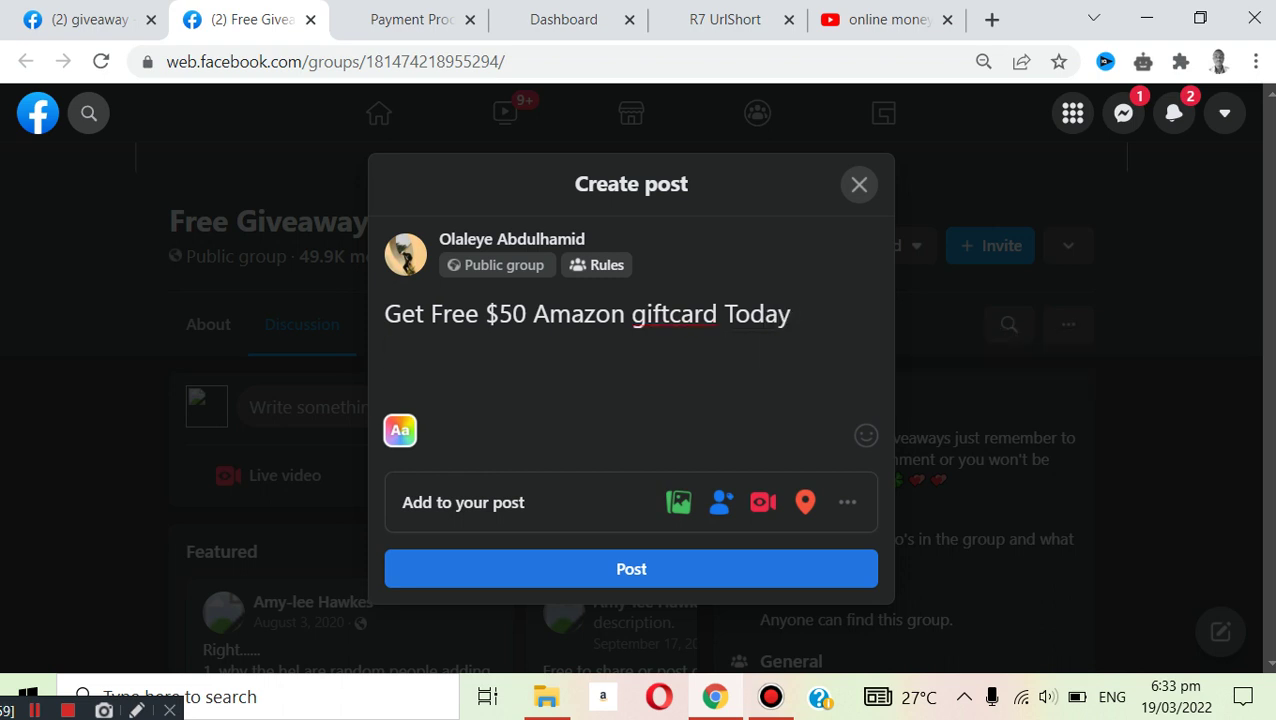
type("Cli")
type("ck the ")
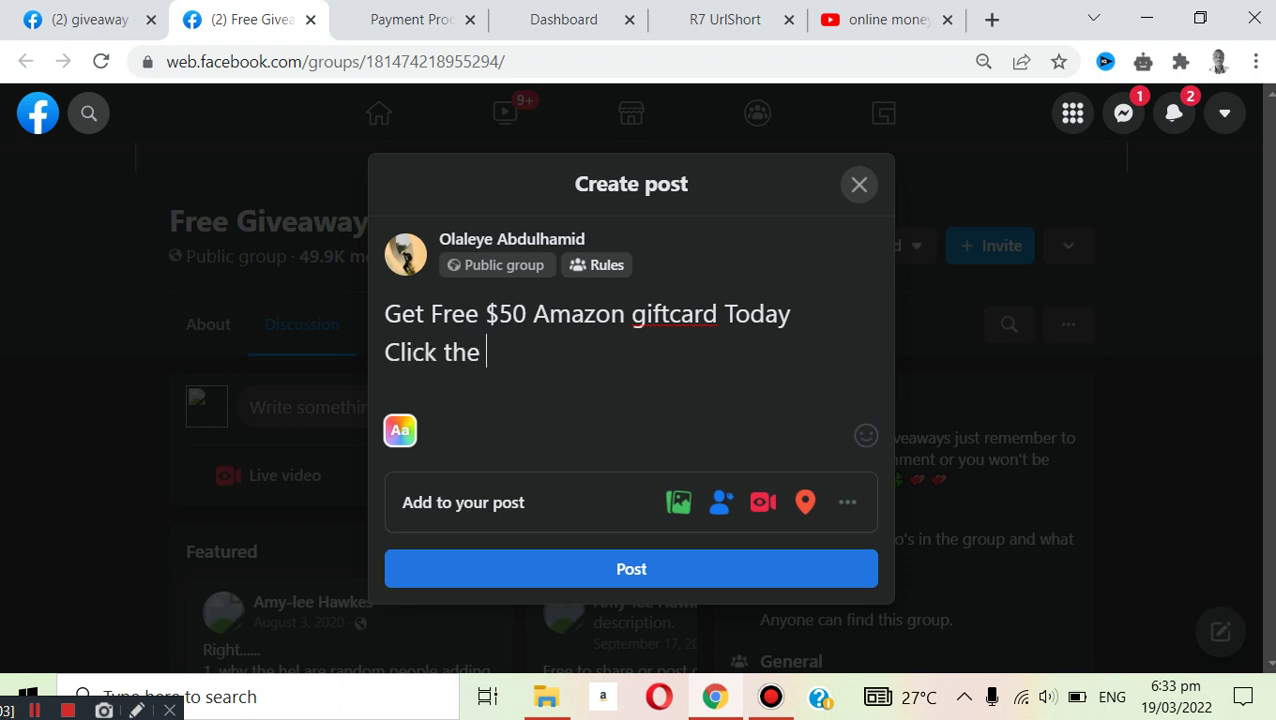
type("link ")
type("below to get yours")
key("Return")
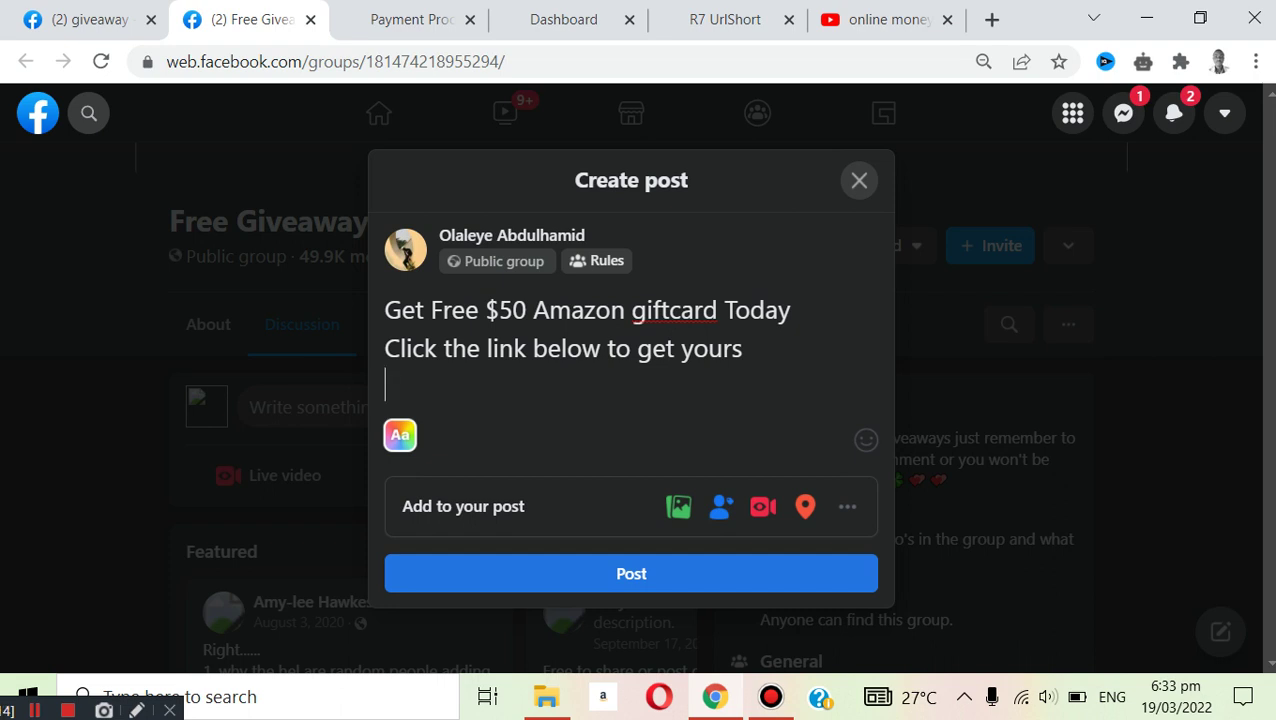
type("https://7r6.com/J6H1Yz")
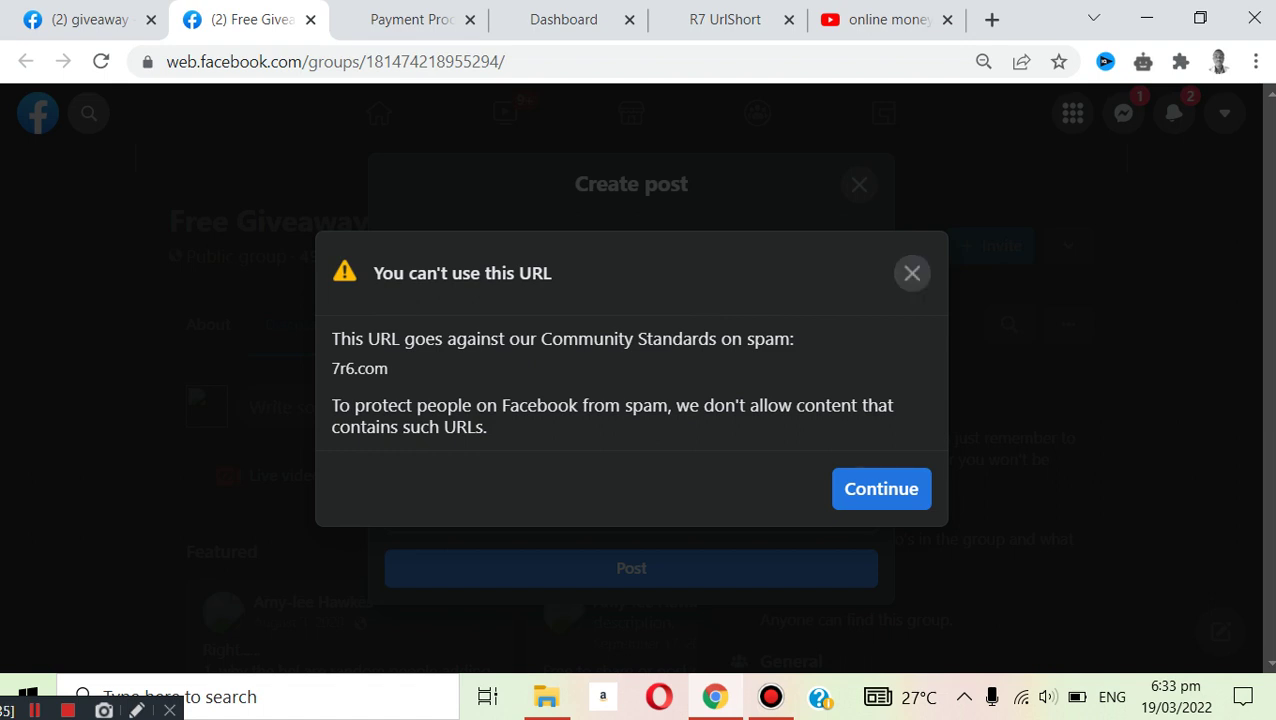
Dismiss Facebook's 'You can't use this URL' spam warning
key("Return")
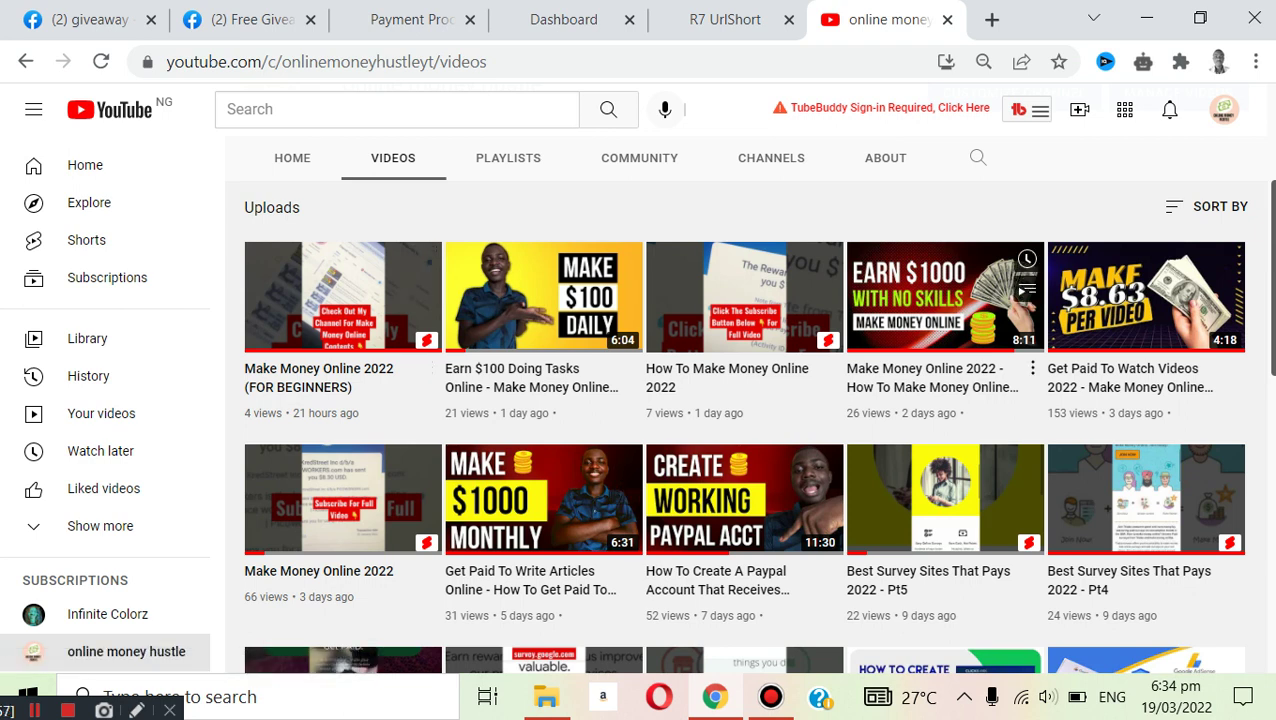
Open the 'How To Make Money Online In Nigeria 2022' video from the channel's uploads
left_click(945, 300)
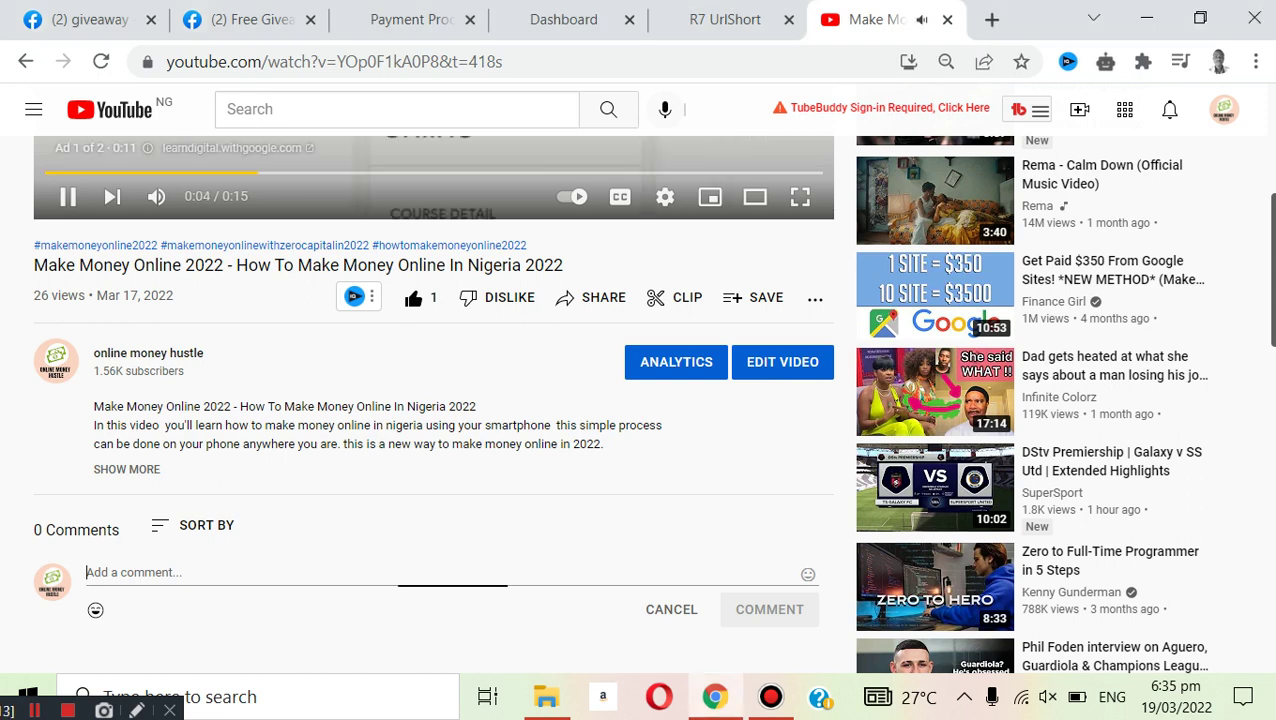
Type the comment 'get free $50 amazon giftcard here' followed by the pasted 7r6.com link
type("get free ")
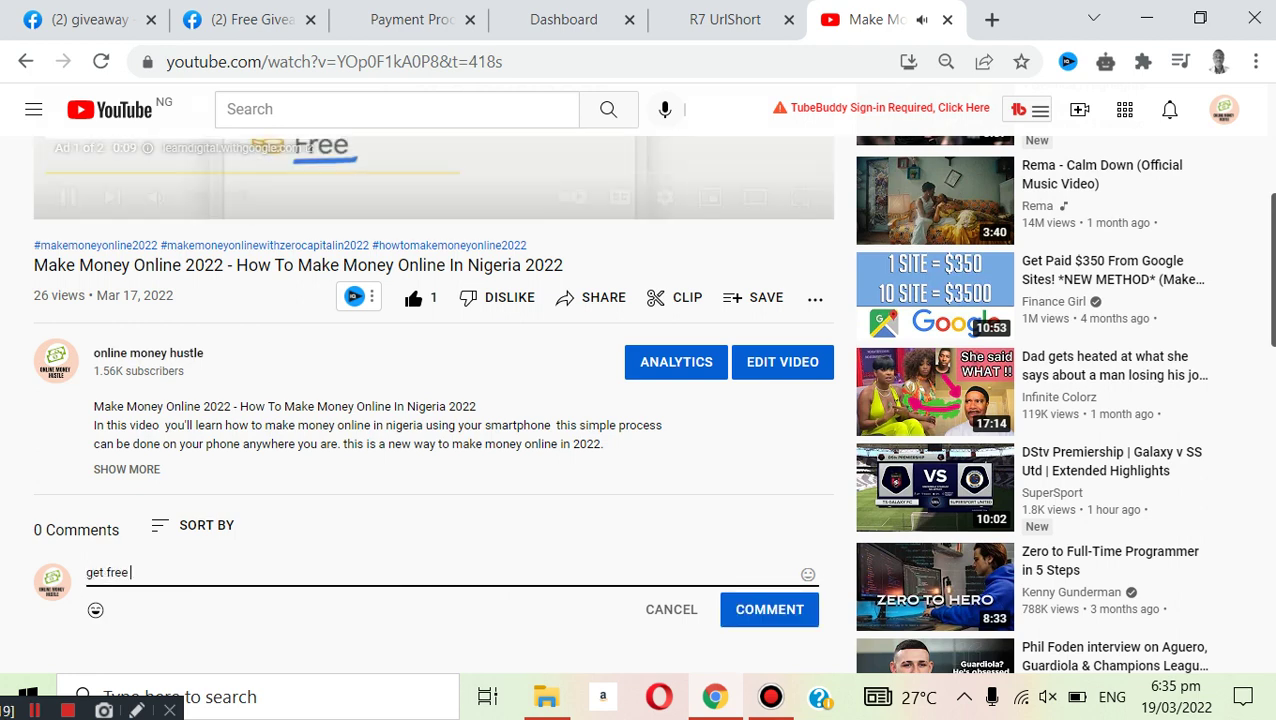
type("amazon giftc")
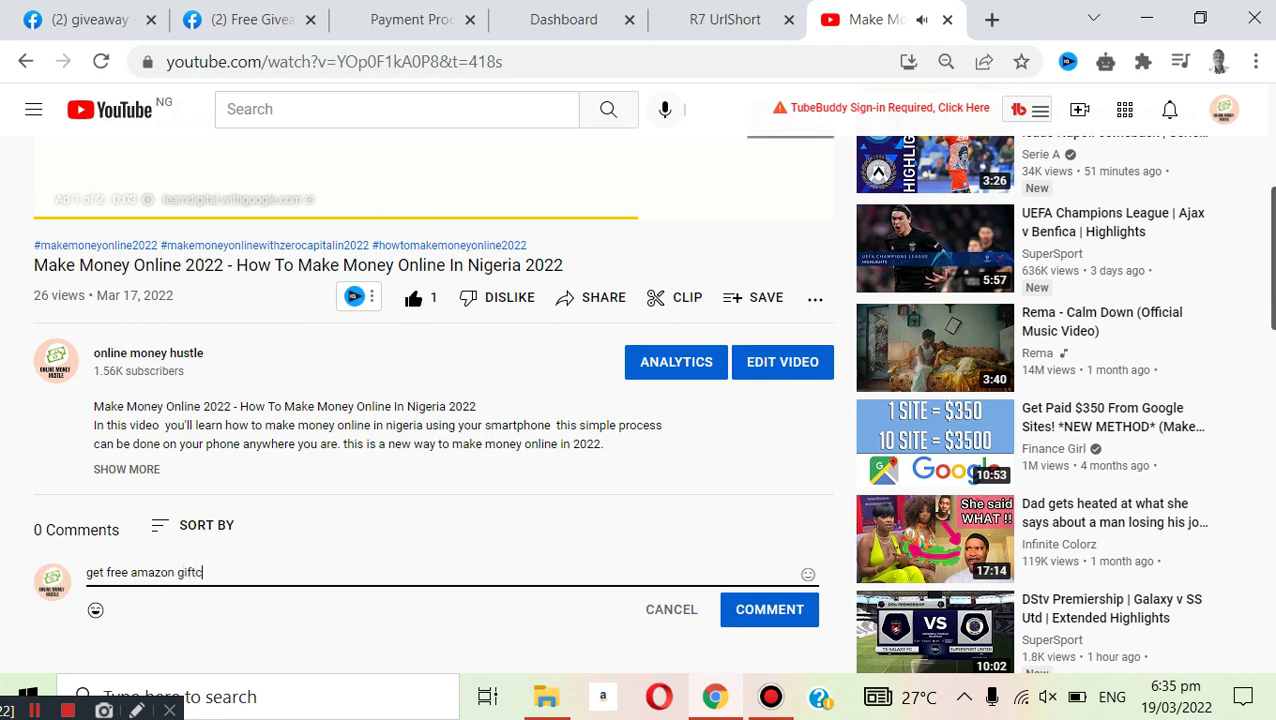
type("ard h")
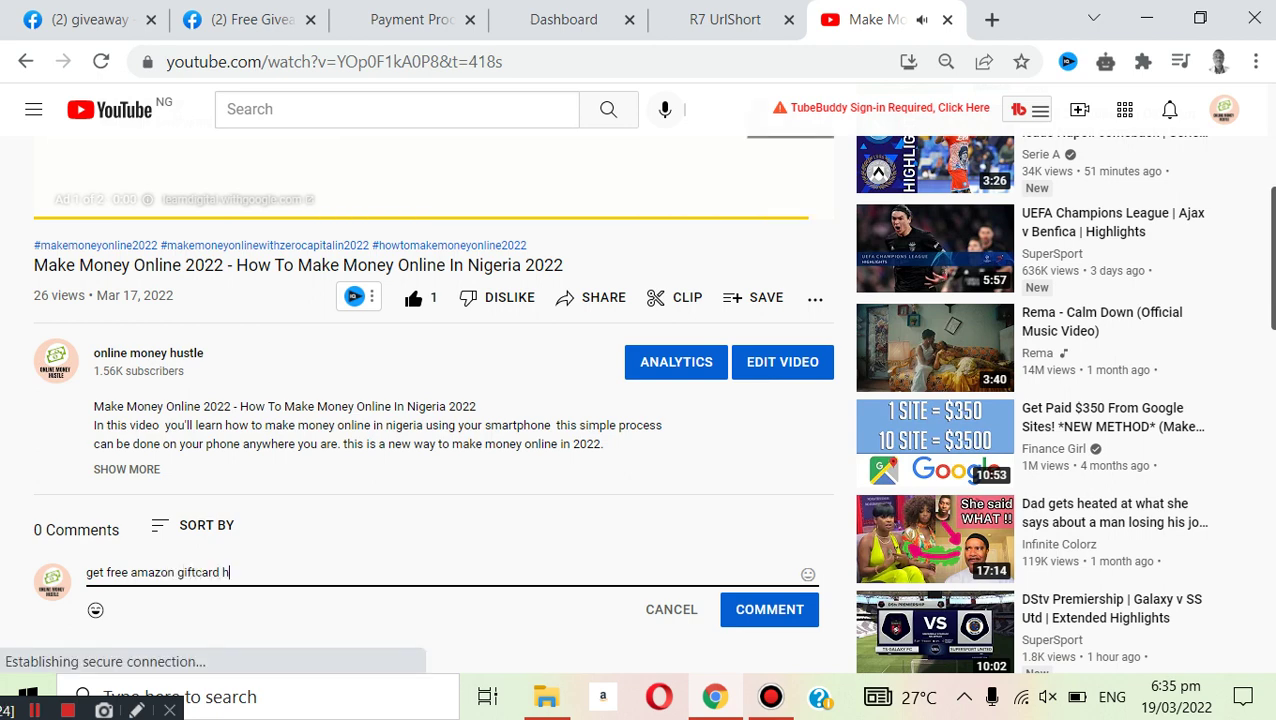
type("ere")
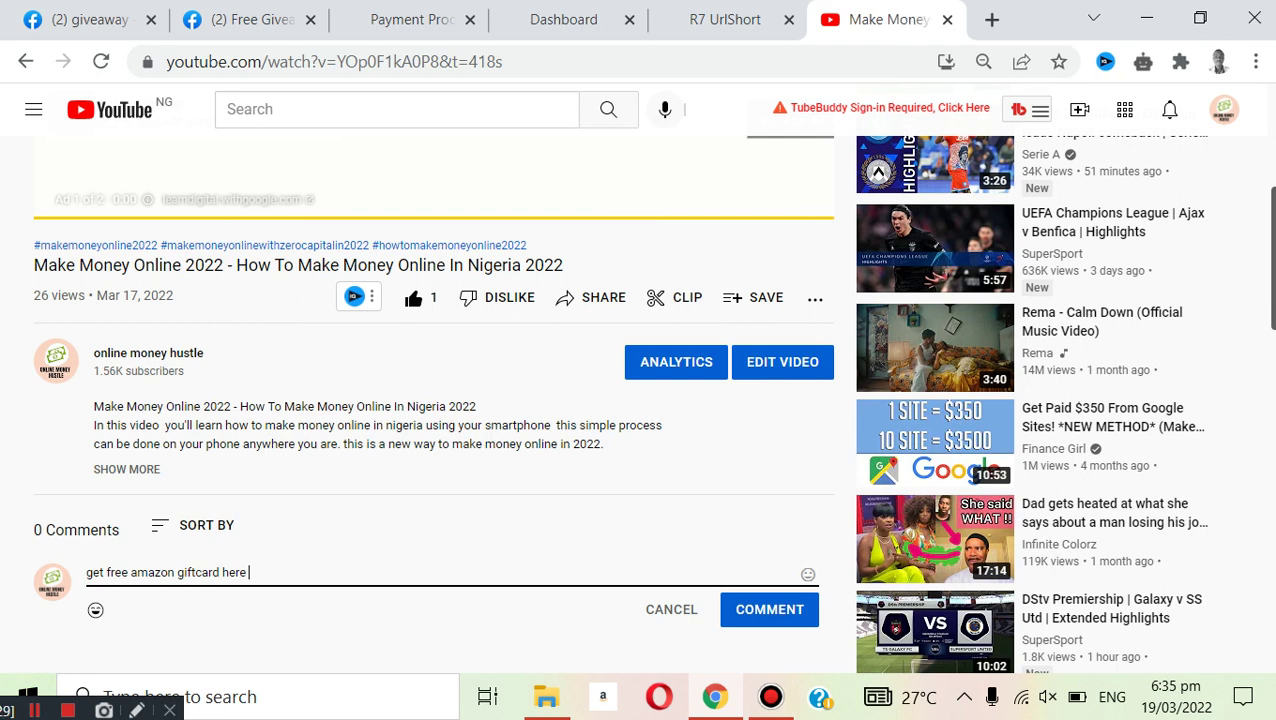
type("https://7r6.com/J6H1Yz")
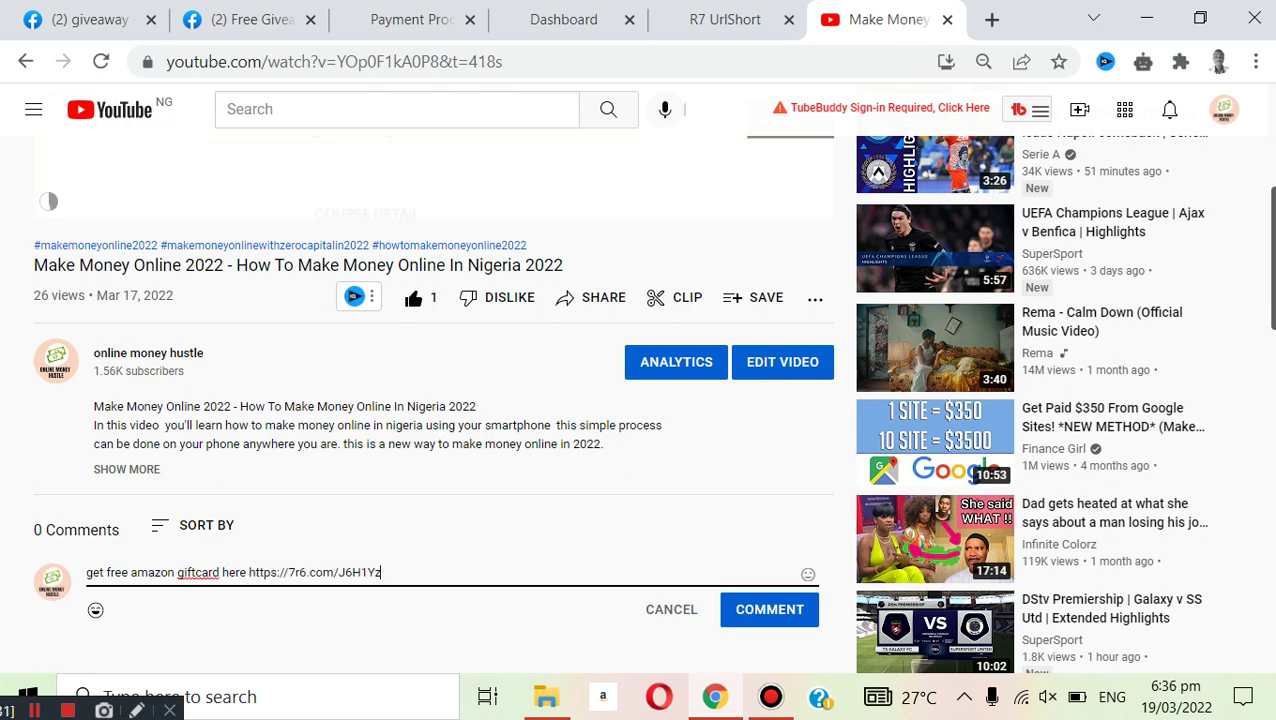
left_click(128, 572)
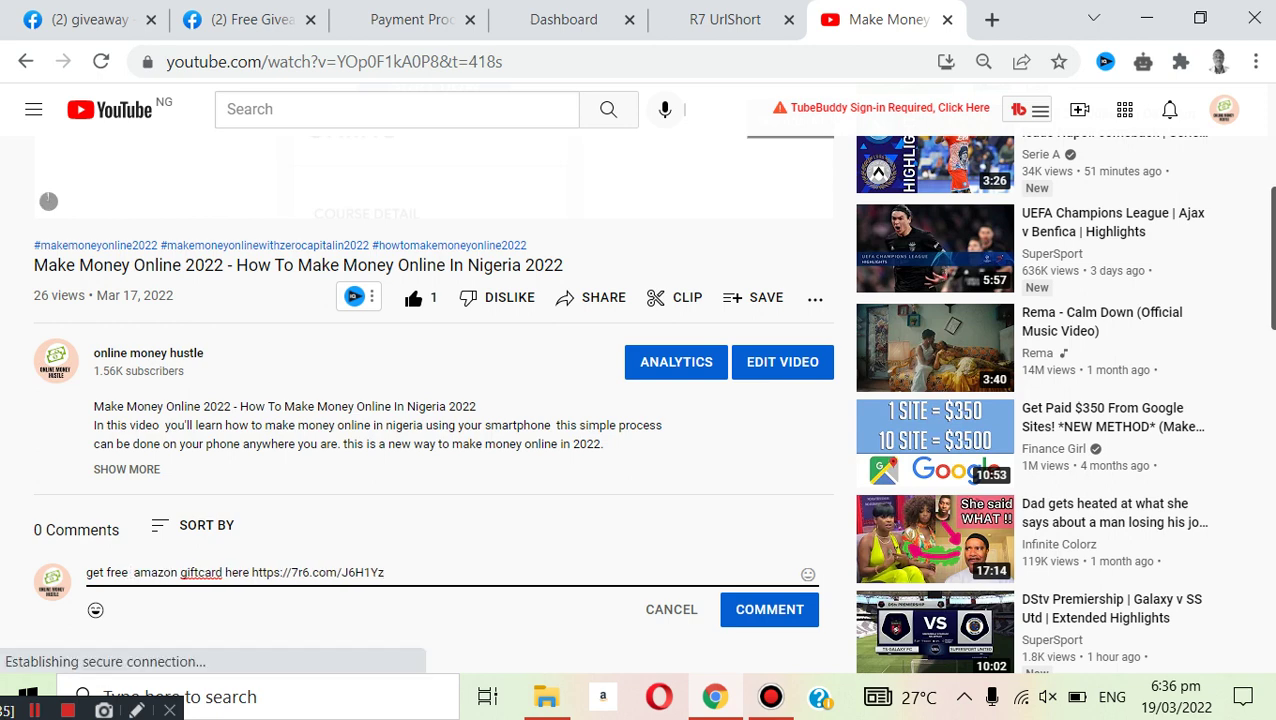
type("$5")
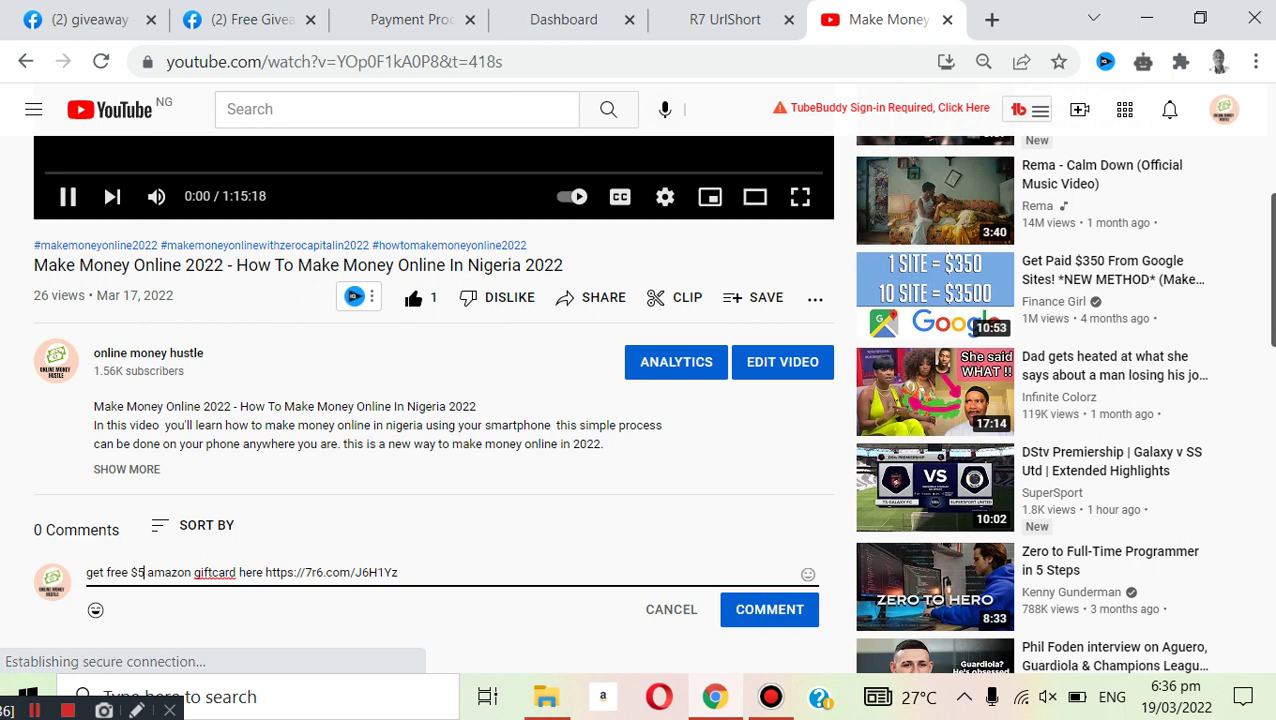
type("0")
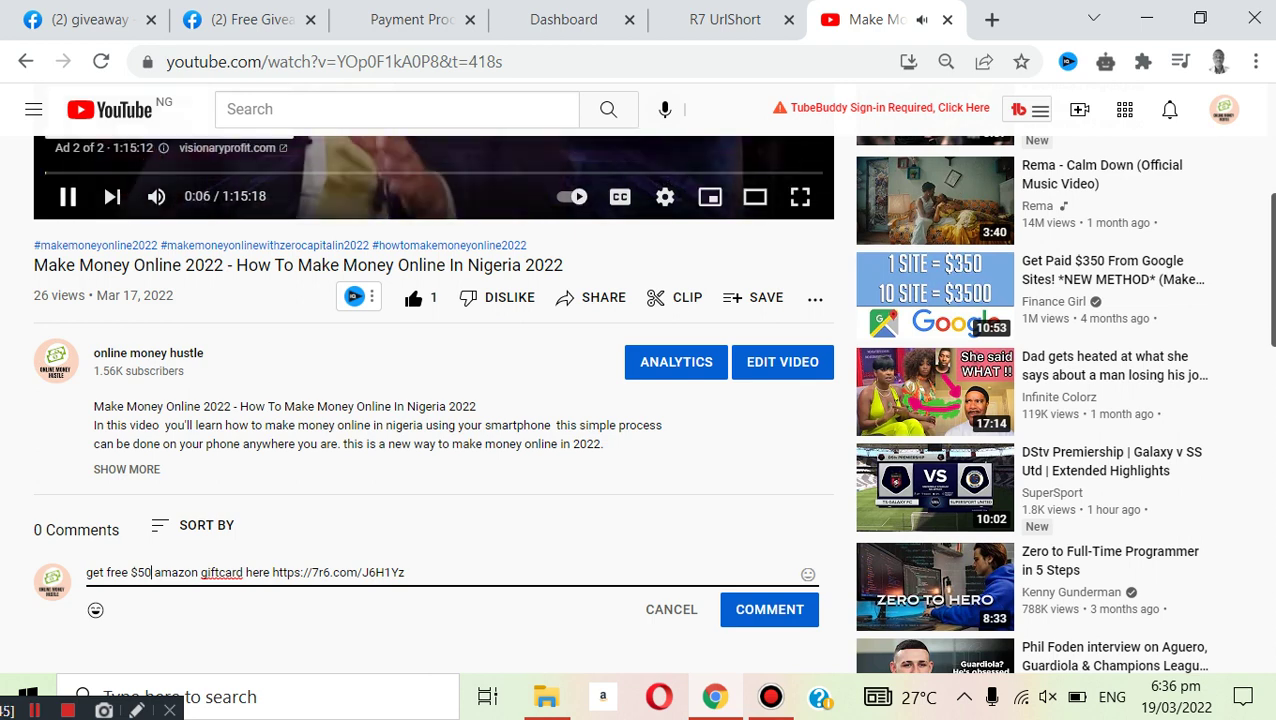
Toggle the playing ad with the K key, leaving it paused
key("k")
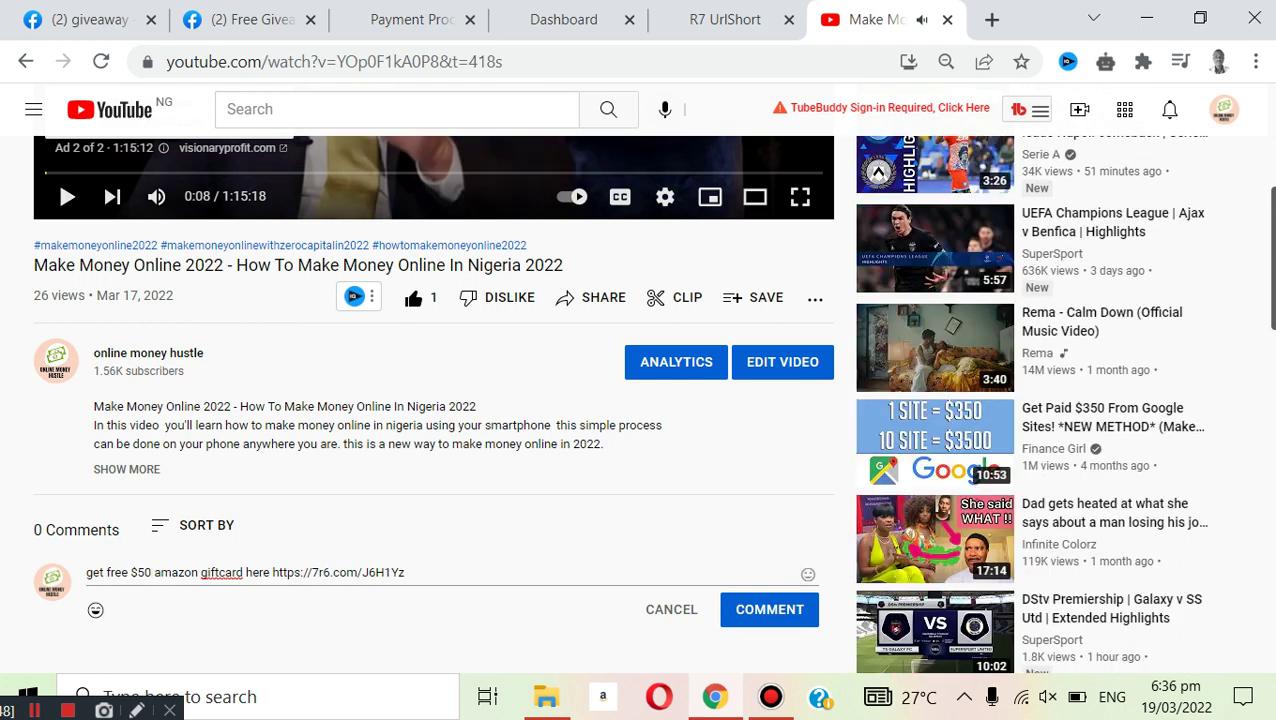
key("k")
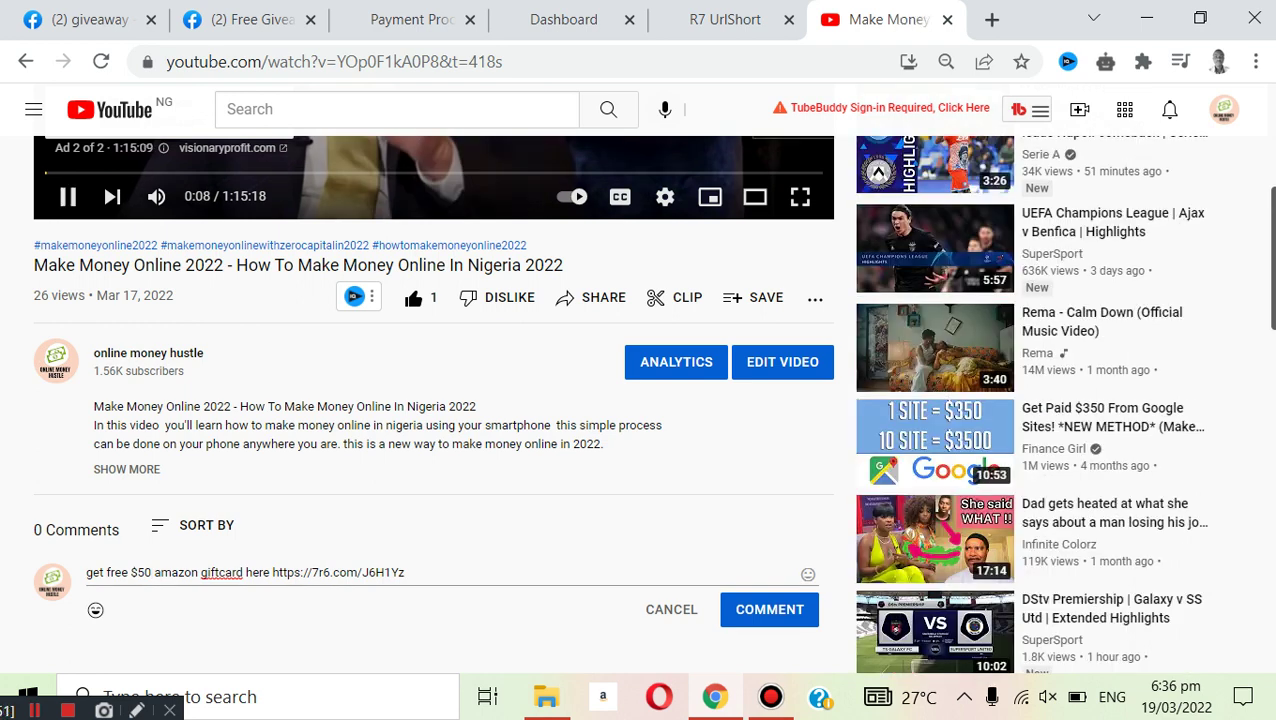
key("k")
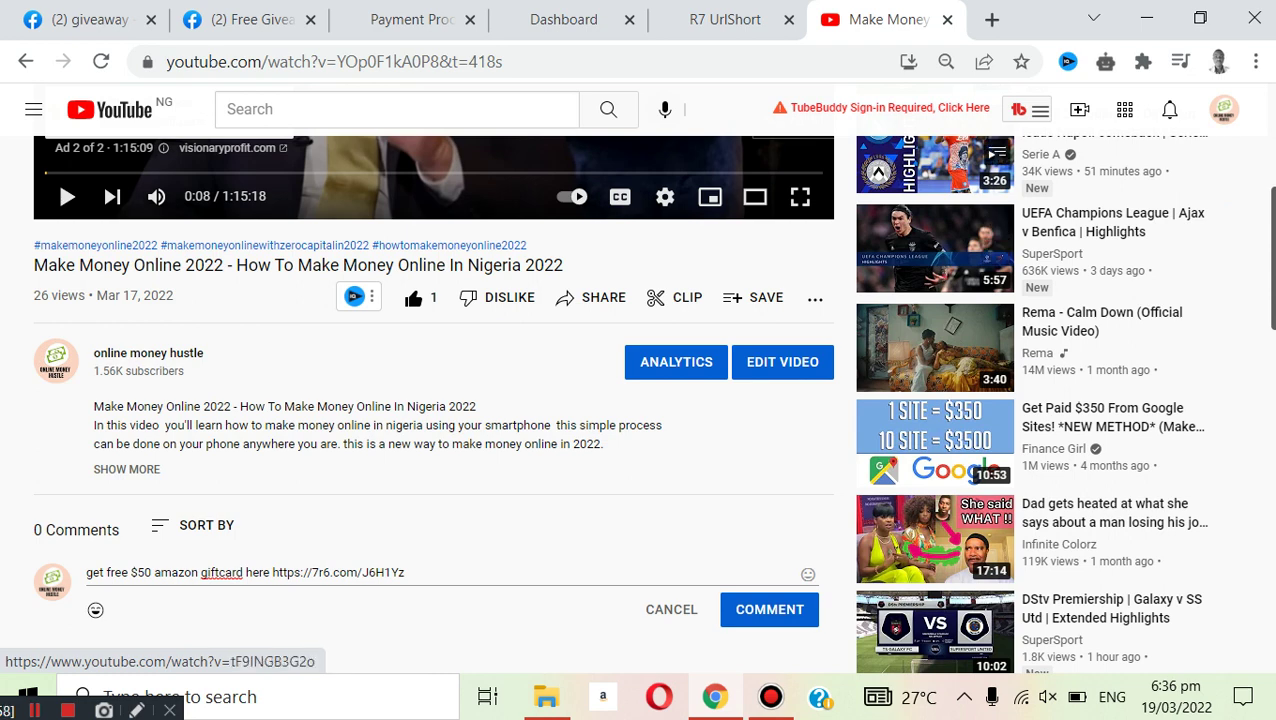
Scroll the video page back to the unposted comment draft
scroll(935, 300, "up", 2)
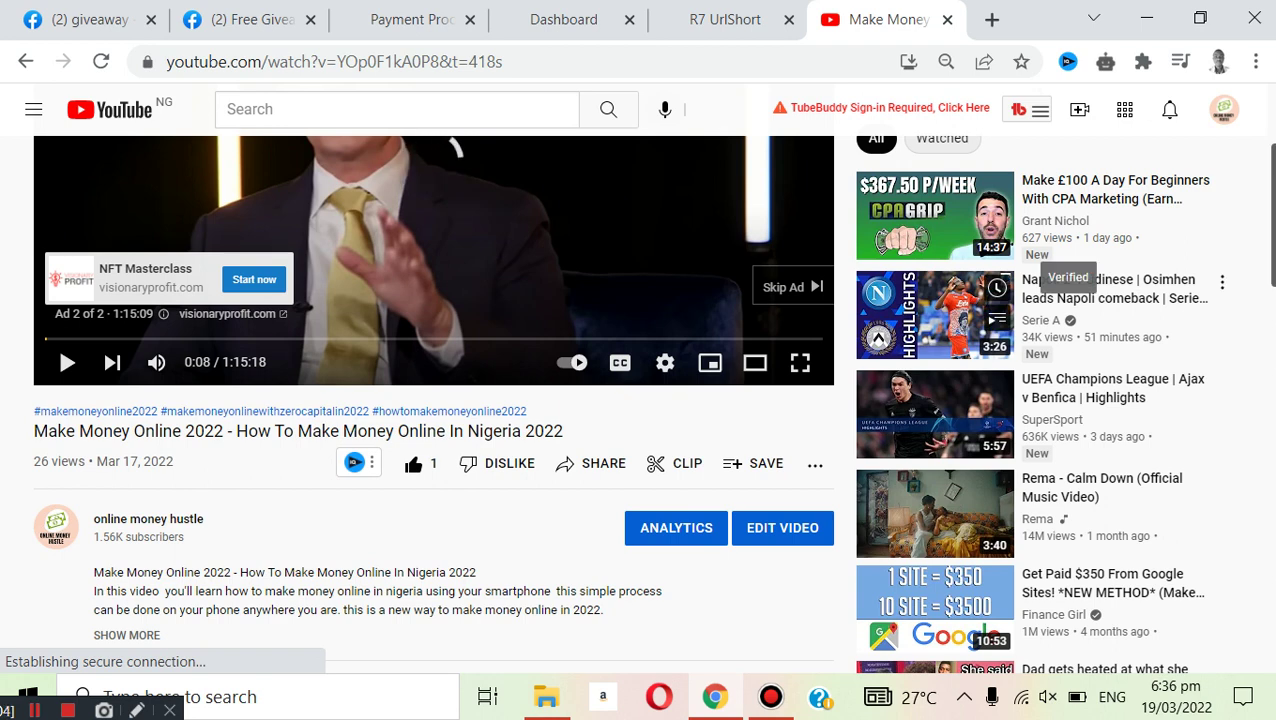
scroll(1066, 270, "down", 3)
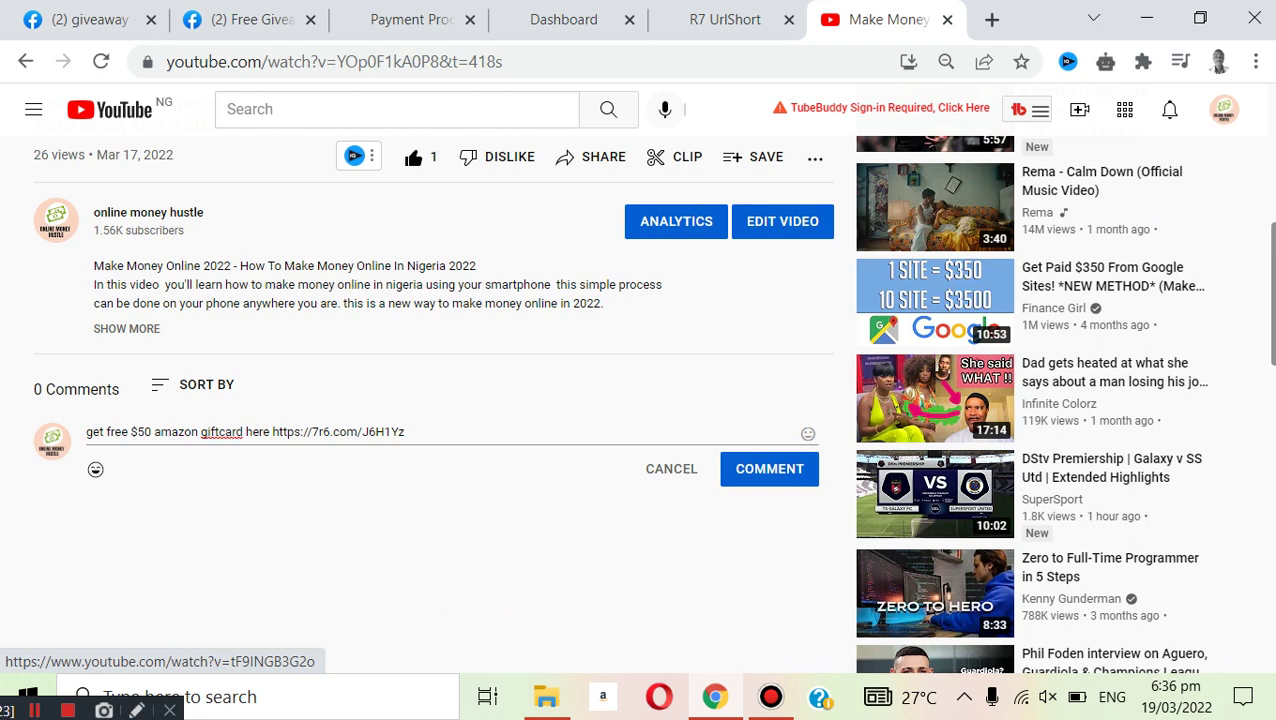
Go to R7 UrlShort's Payment Proof page and scroll its PayPal and Payeer payout table
left_click(563, 19)
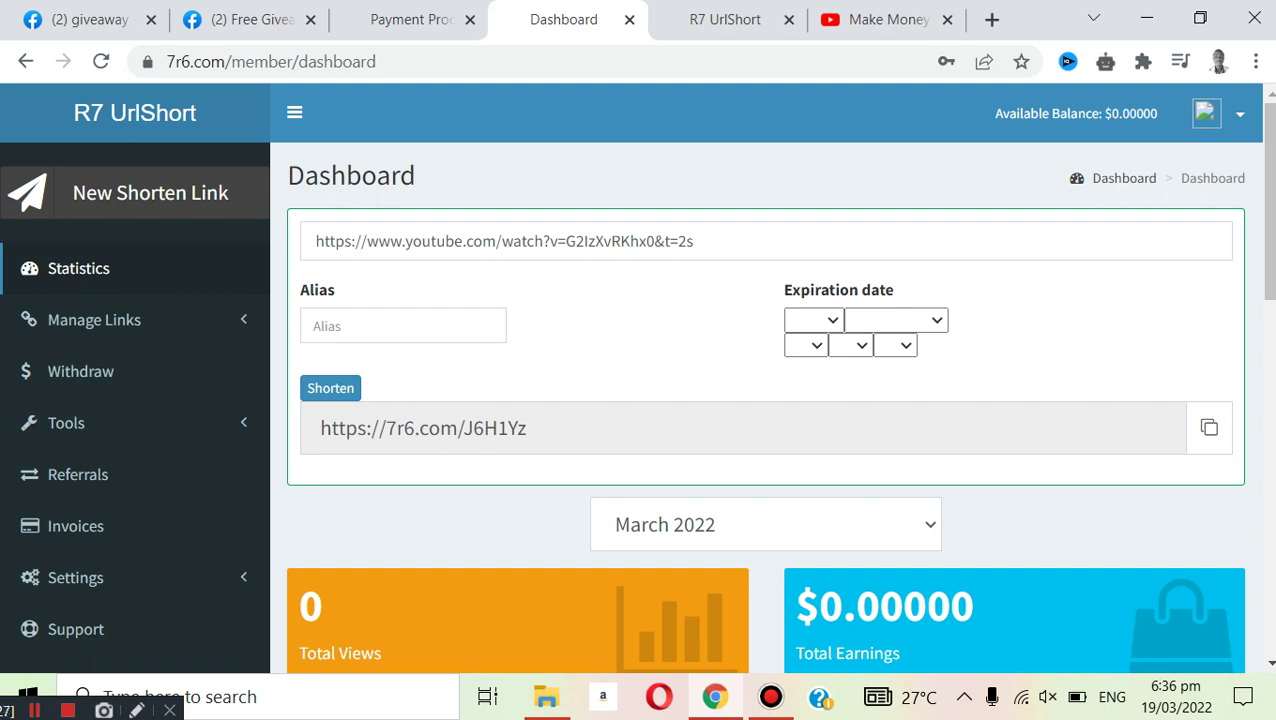
left_click(410, 19)
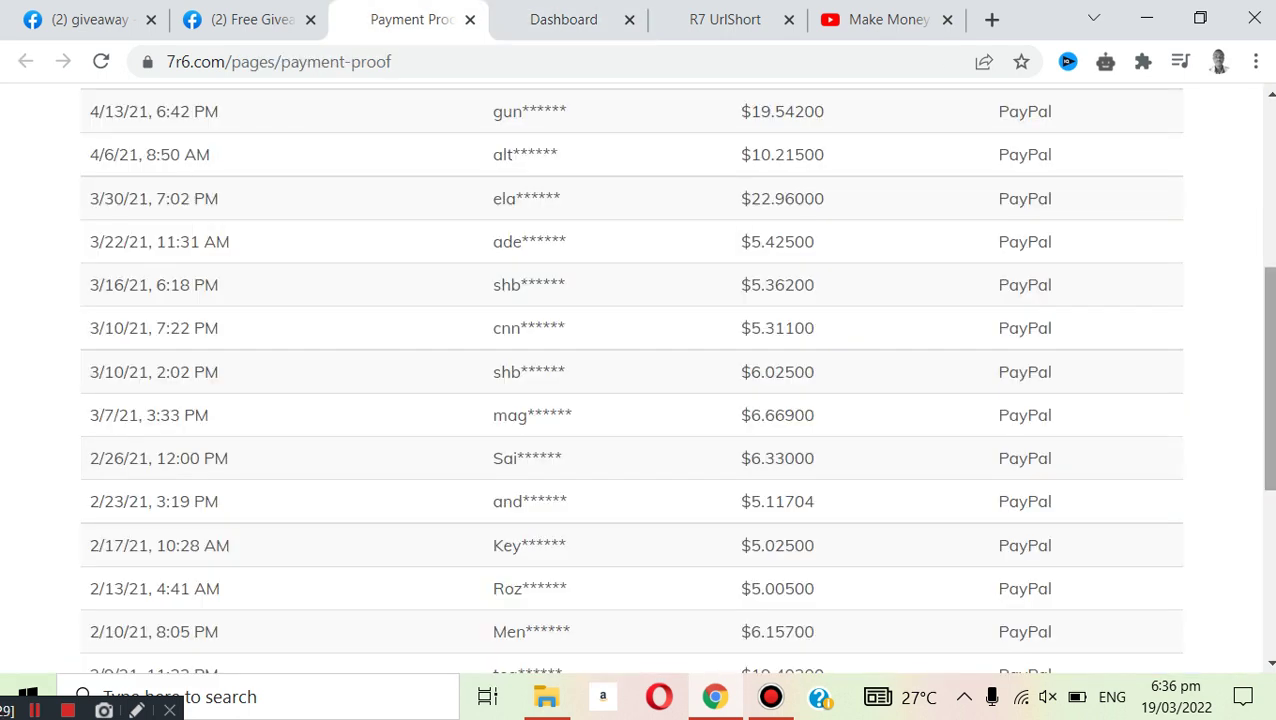
scroll(630, 380, "down", 3)
scroll(630, 380, "down", 1)
scroll(630, 380, "up", 5)
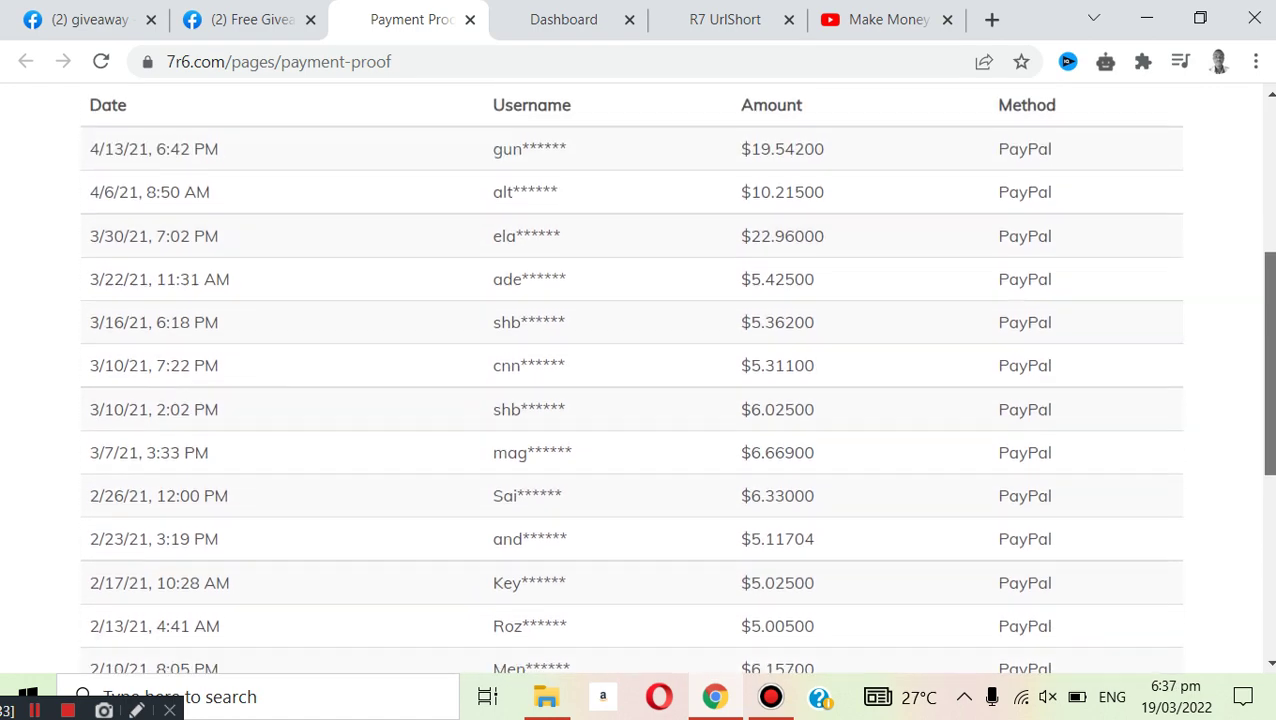
scroll(630, 380, "down", 1)
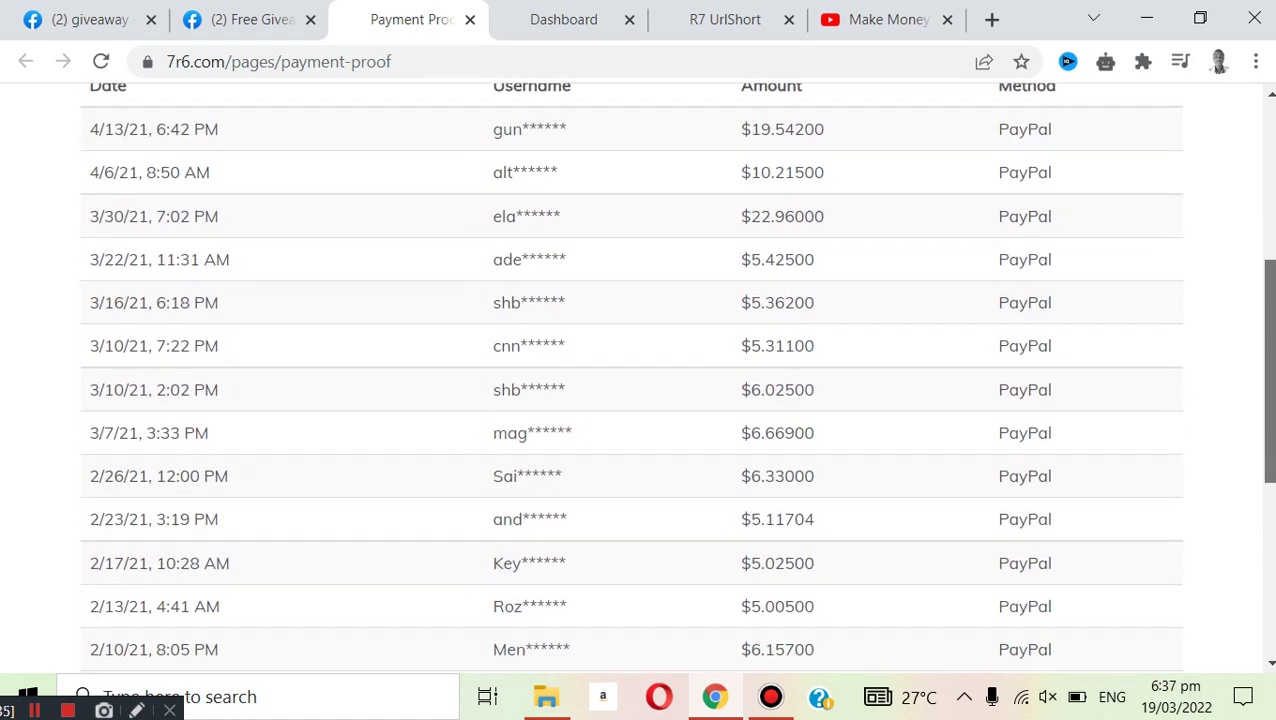